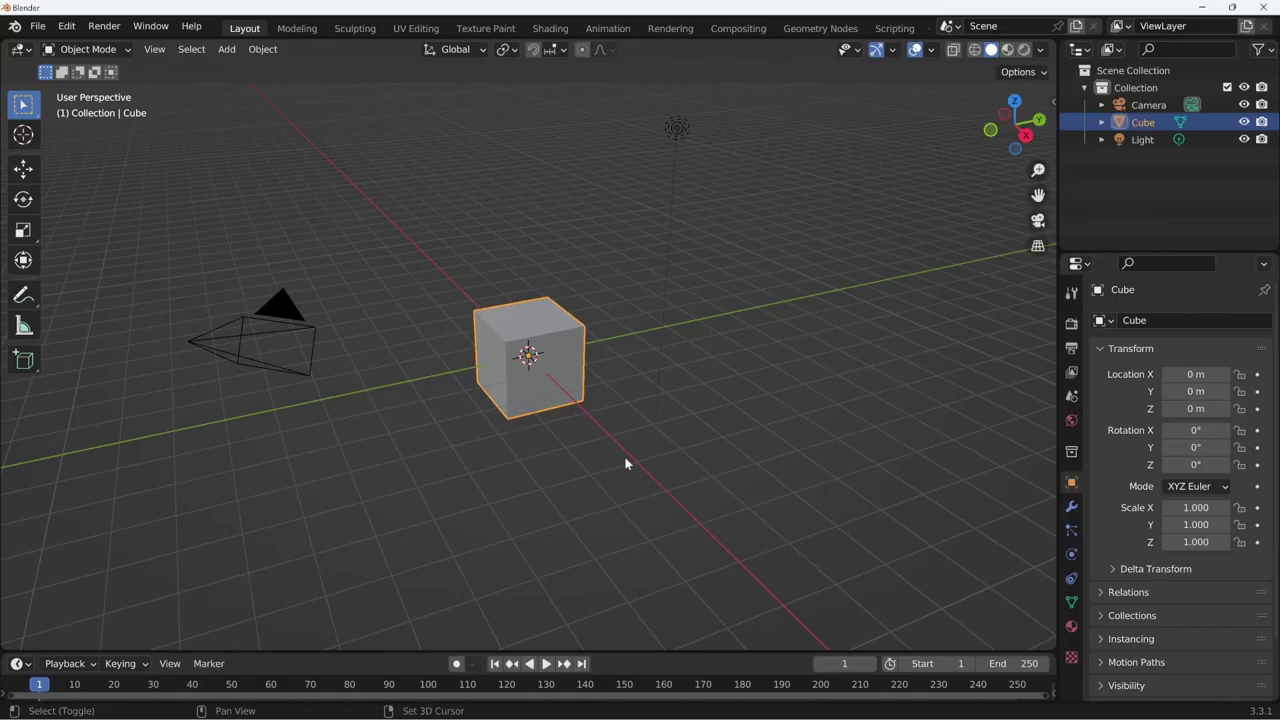
# Add a Grease Pencil Monkey (Suzanne) and delete the default cube.
pyautogui.hotkey('shift', 'a')
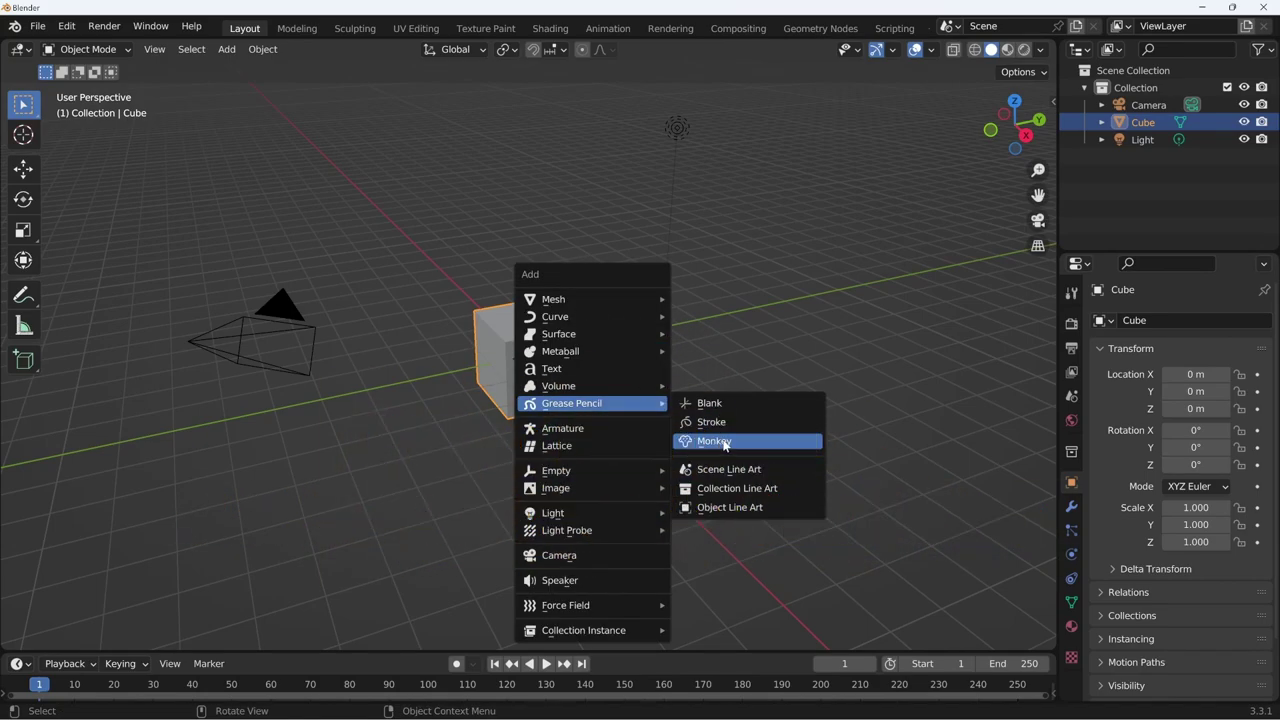
pyautogui.click(723, 441)
pyautogui.click(575, 368)
pyautogui.press('Delete')
pyautogui.moveTo(548, 496); pyautogui.dragTo(713, 477, button='middle')
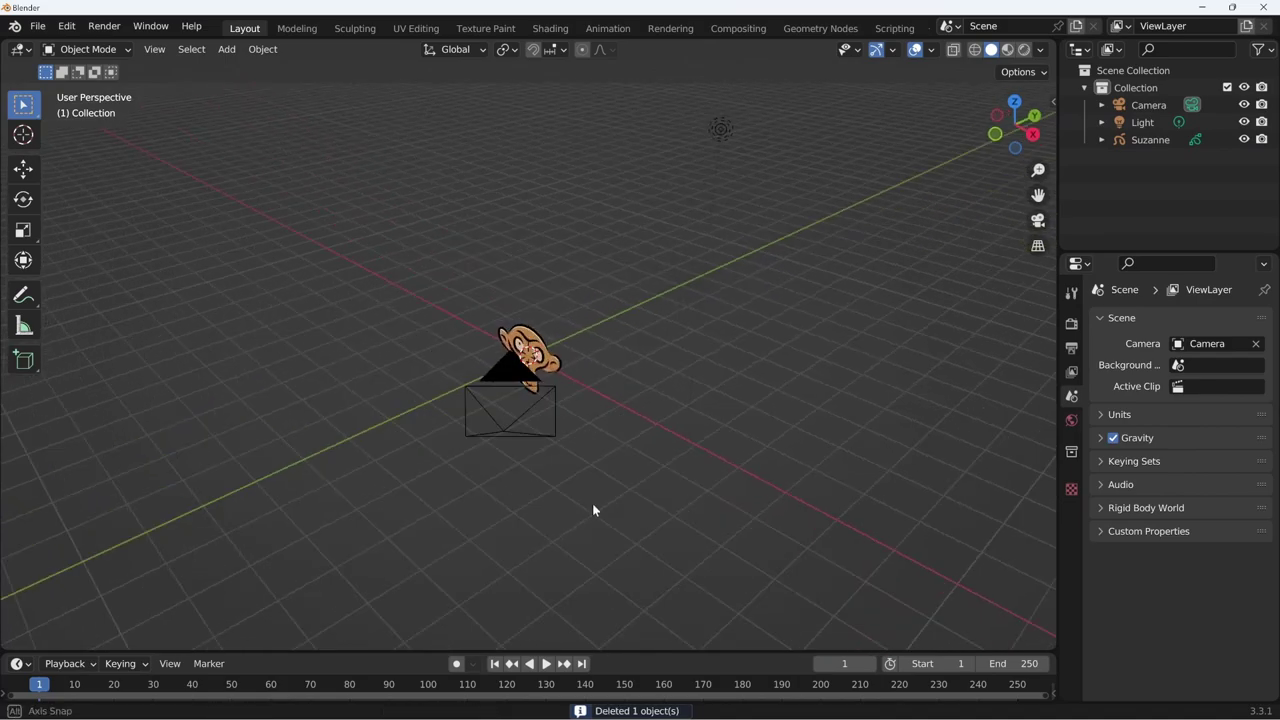
pyautogui.moveTo(486, 541)
pyautogui.keyDown('ctrl'); pyautogui.mouseDown(button='middle')
pyautogui.moveTo(705, 371)
pyautogui.moveTo(667, 478)
pyautogui.moveTo(697, 397)
pyautogui.moveTo(617, 402)
pyautogui.moveTo(649, 371)
pyautogui.moveTo(754, 366)
pyautogui.moveTo(836, 394)
pyautogui.moveTo(731, 404)
pyautogui.moveTo(686, 226)
pyautogui.moveTo(820, 343)
pyautogui.moveTo(816, 423)
pyautogui.moveTo(793, 406)
pyautogui.mouseUp(button='middle'); pyautogui.keyUp('ctrl')
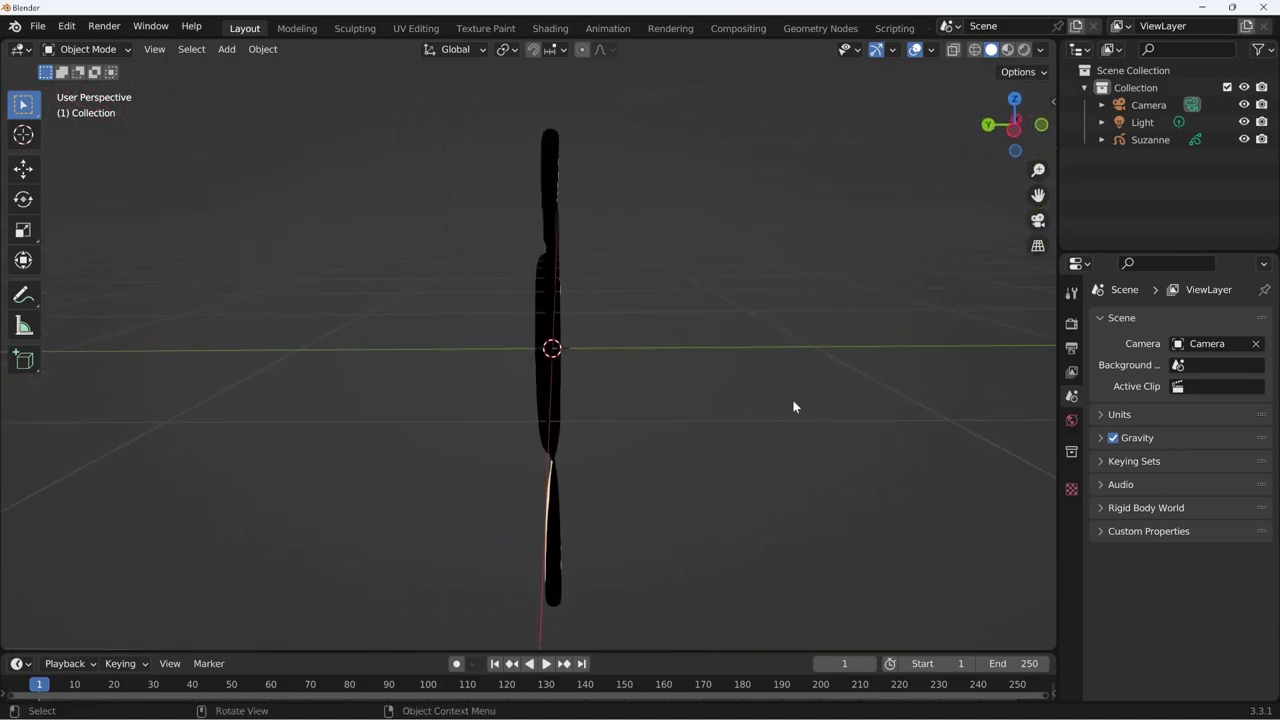
pyautogui.moveTo(613, 361)
pyautogui.mouseDown(button='middle')
pyautogui.moveTo(723, 414)
pyautogui.moveTo(580, 526)
pyautogui.moveTo(616, 450)
pyautogui.moveTo(579, 449)
pyautogui.moveTo(618, 512)
pyautogui.moveTo(578, 515)
pyautogui.moveTo(567, 530)
pyautogui.moveTo(591, 517)
pyautogui.moveTo(577, 492)
pyautogui.mouseUp(button='middle')
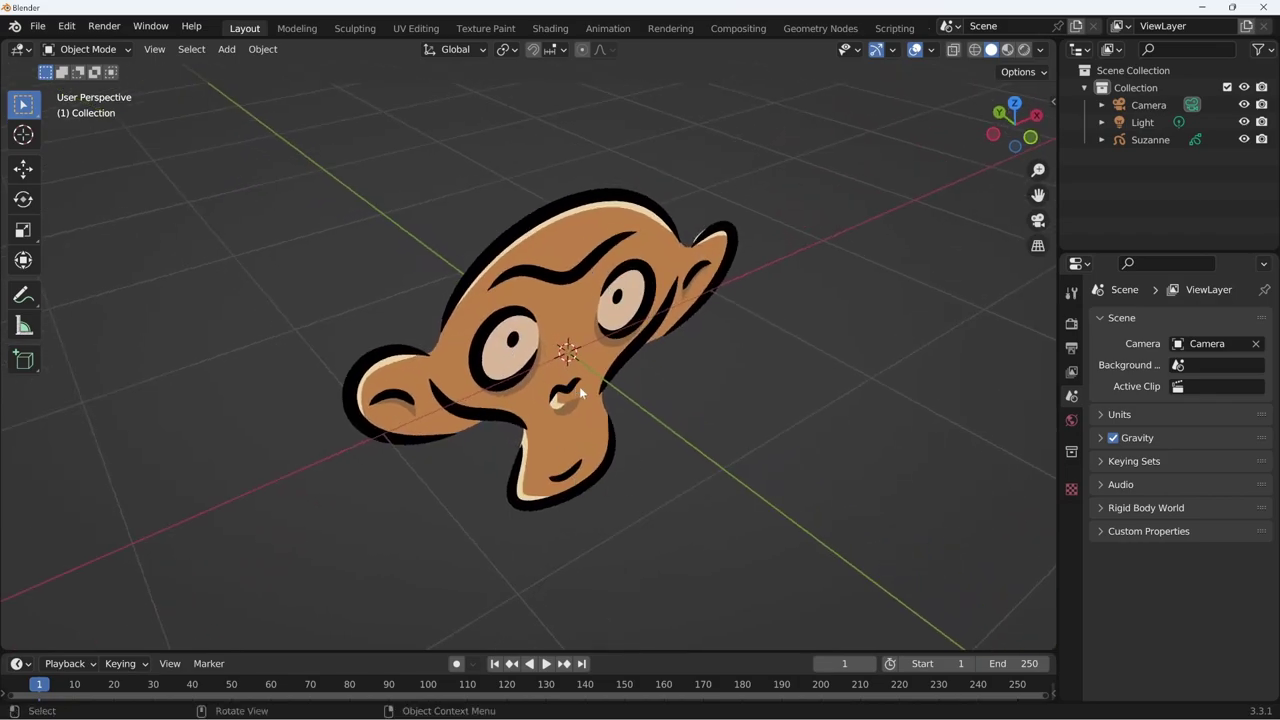
pyautogui.moveTo(579, 386)
pyautogui.mouseDown(button='middle')
pyautogui.moveTo(666, 423)
pyautogui.moveTo(734, 426)
pyautogui.mouseUp(button='middle')
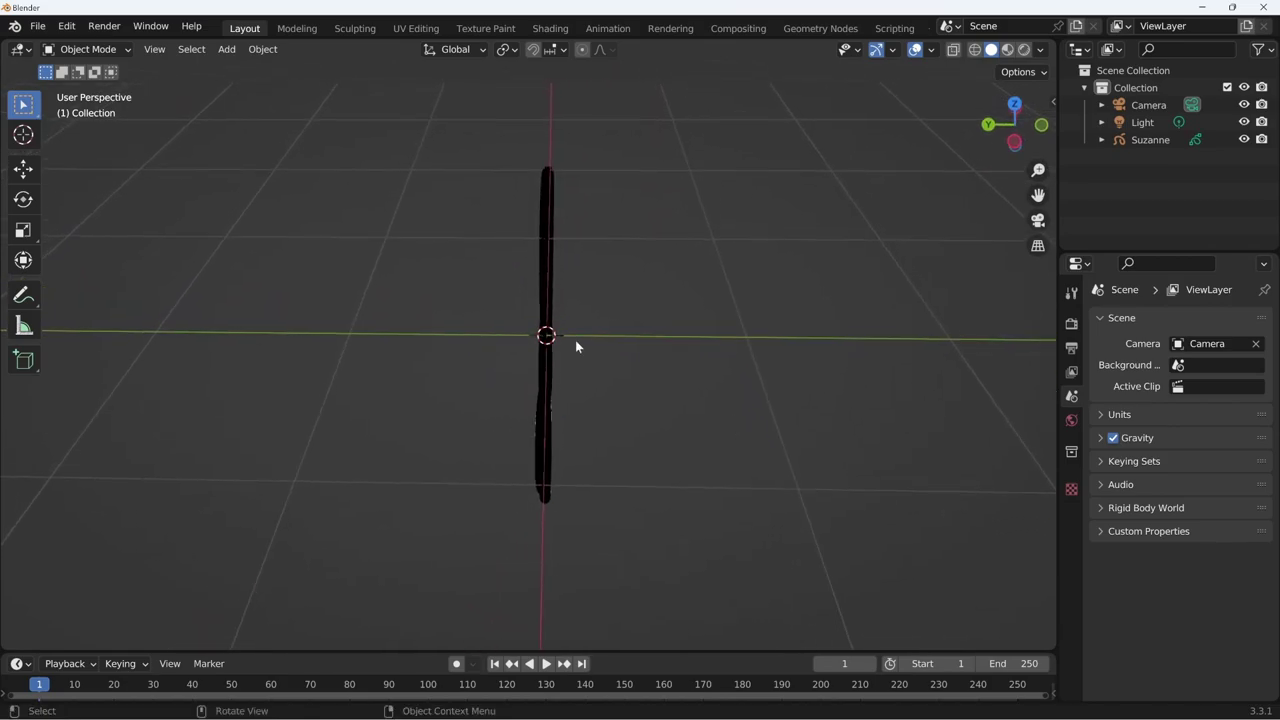
pyautogui.moveTo(543, 318); pyautogui.dragTo(520, 458, button='middle')
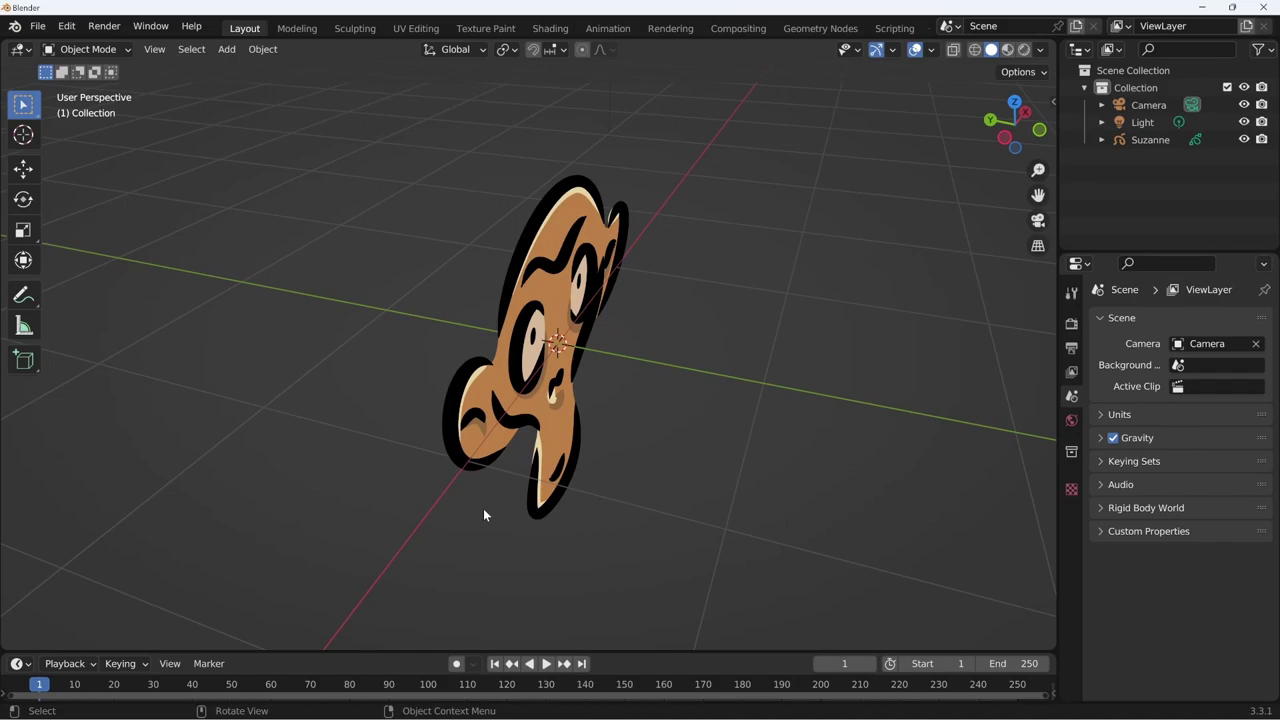
pyautogui.moveTo(662, 441)
pyautogui.mouseDown(button='middle')
pyautogui.moveTo(597, 434)
pyautogui.moveTo(626, 402)
pyautogui.moveTo(493, 259)
pyautogui.mouseUp(button='middle')
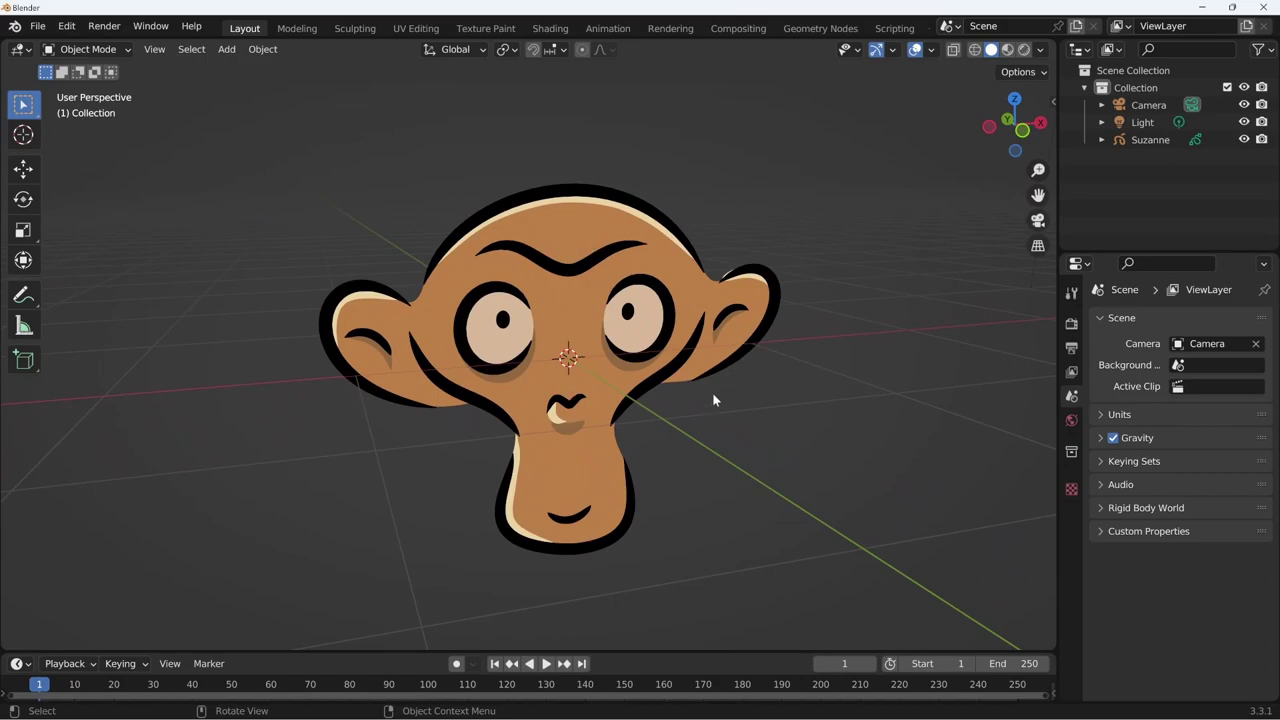
pyautogui.moveTo(713, 400)
pyautogui.mouseDown(button='middle')
pyautogui.moveTo(720, 440)
pyautogui.moveTo(831, 426)
pyautogui.moveTo(851, 440)
pyautogui.moveTo(591, 419)
pyautogui.moveTo(587, 319)
pyautogui.mouseUp(button='middle')
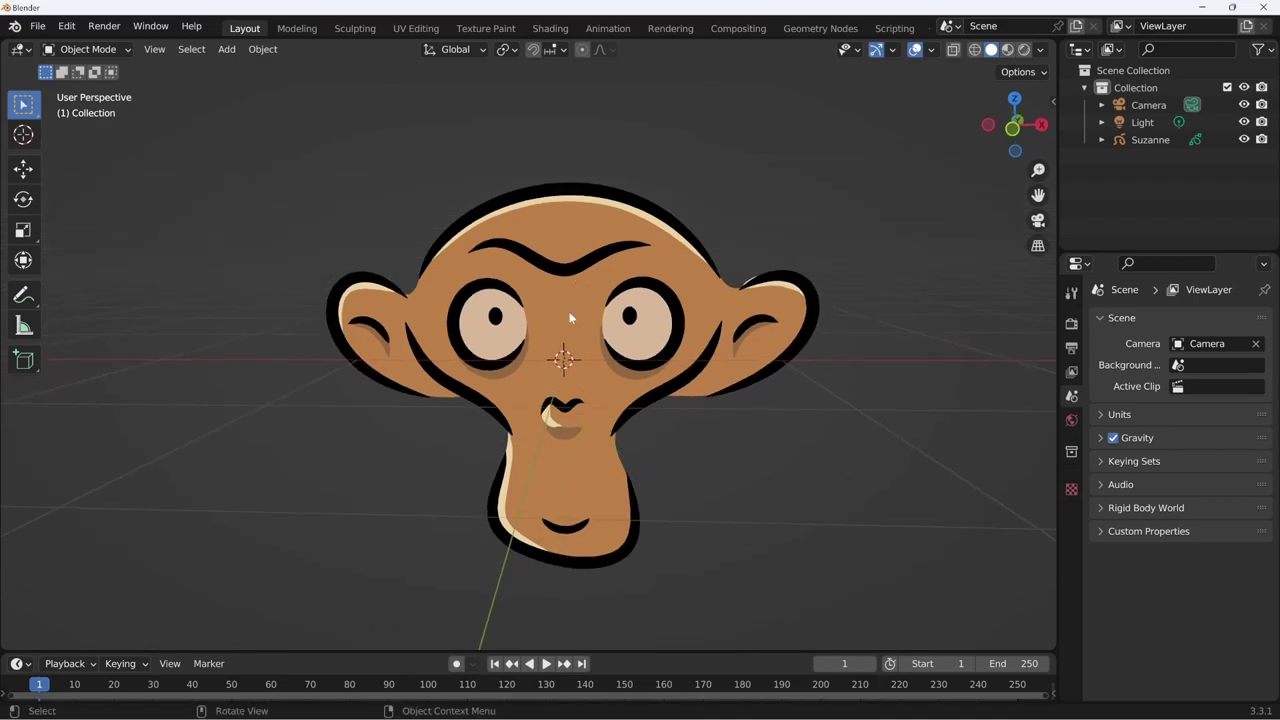
pyautogui.moveTo(561, 474)
pyautogui.mouseDown(button='middle')
pyautogui.moveTo(725, 412)
pyautogui.moveTo(753, 423)
pyautogui.moveTo(700, 483)
pyautogui.moveTo(606, 476)
pyautogui.mouseUp(button='middle')
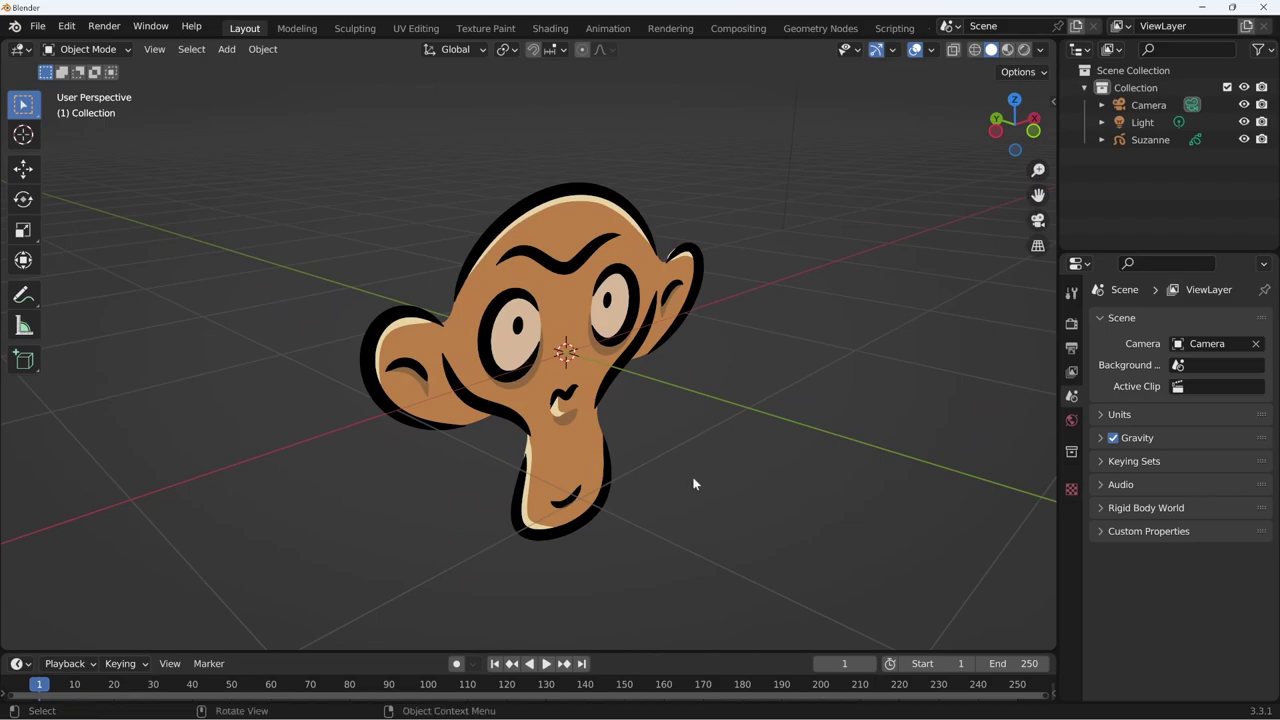
# Select Suzanne in the Outliner and show its Object Data with the Lines and Fills layers.
pyautogui.click(584, 459)
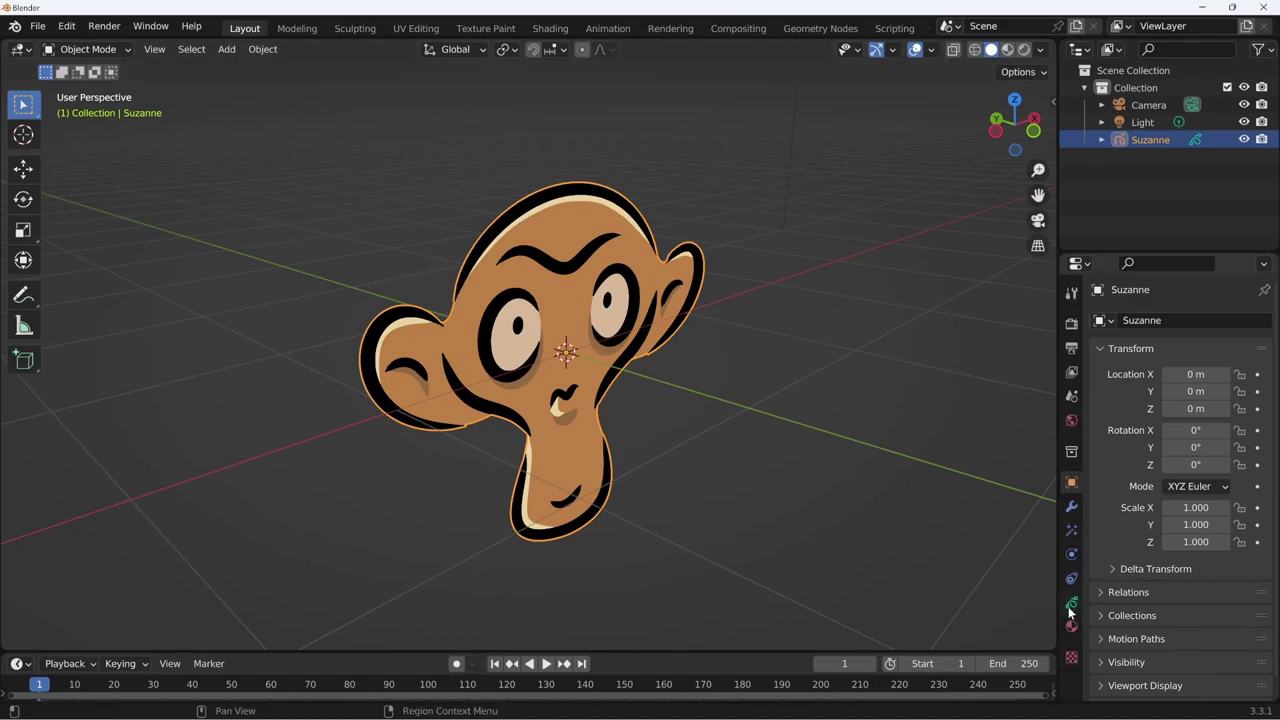
pyautogui.scroll(-1, 1190, 480)
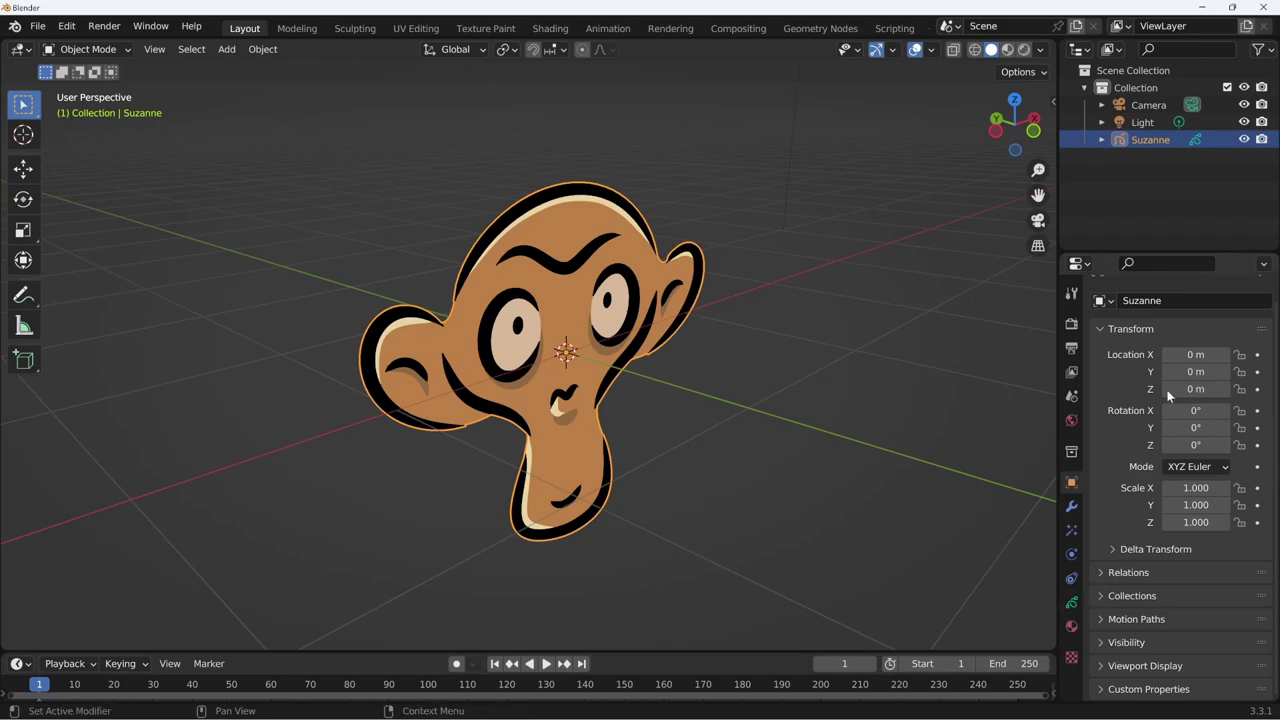
pyautogui.click(1150, 123)
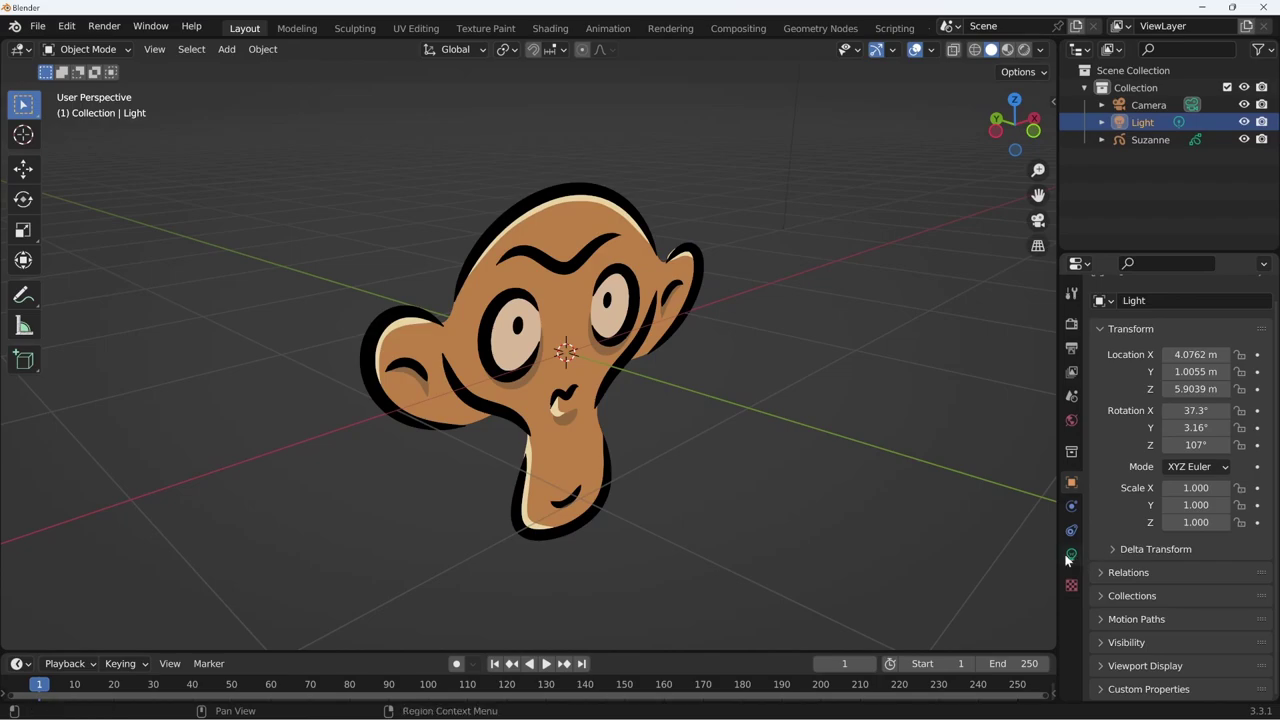
pyautogui.click(1150, 105)
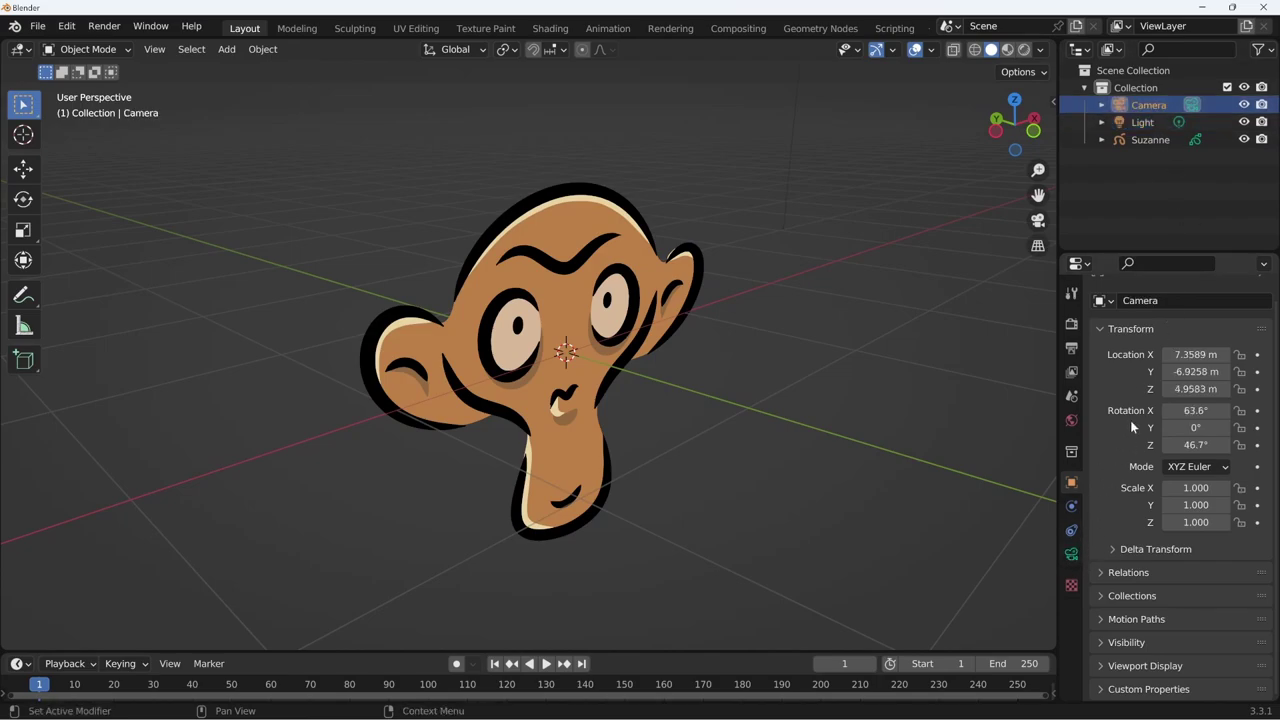
pyautogui.click(1153, 140)
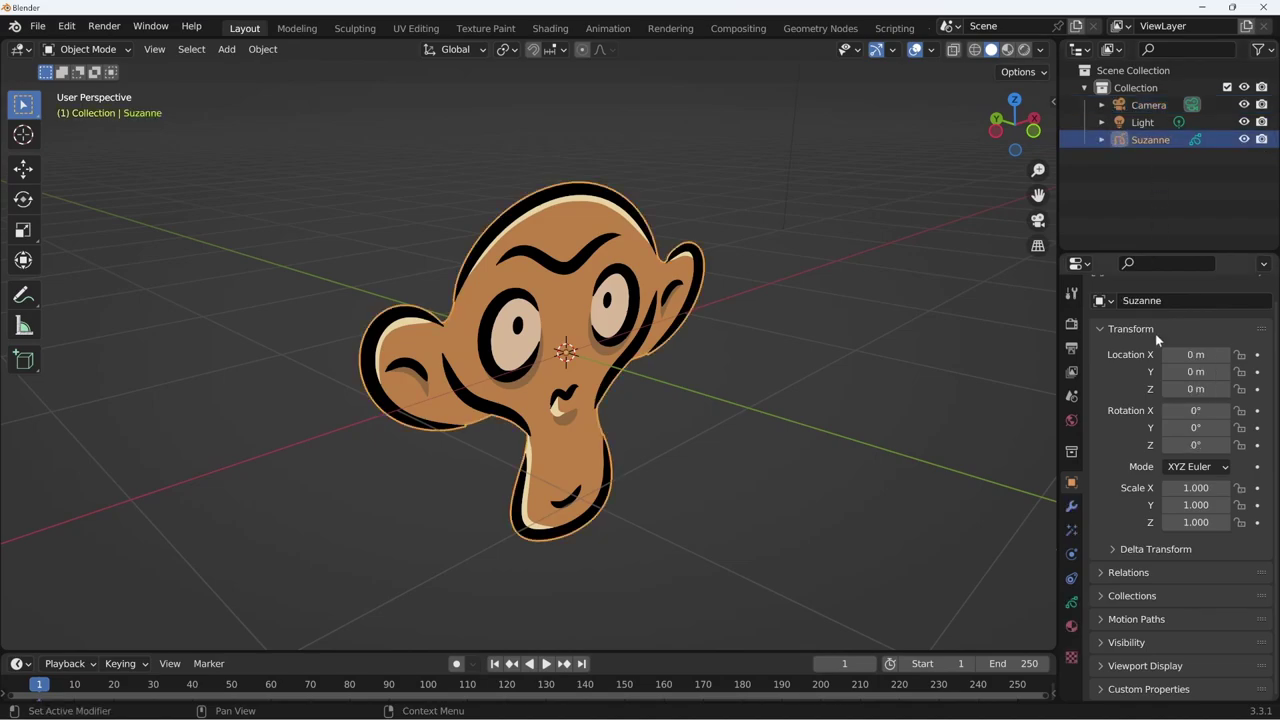
pyautogui.click(1071, 603)
# Widen the Properties panel slightly and orbit and zoom to a close frontal view of Suzanne.
pyautogui.moveTo(860, 502)
pyautogui.mouseDown(button='middle')
pyautogui.moveTo(731, 520)
pyautogui.moveTo(745, 527)
pyautogui.mouseUp(button='middle')
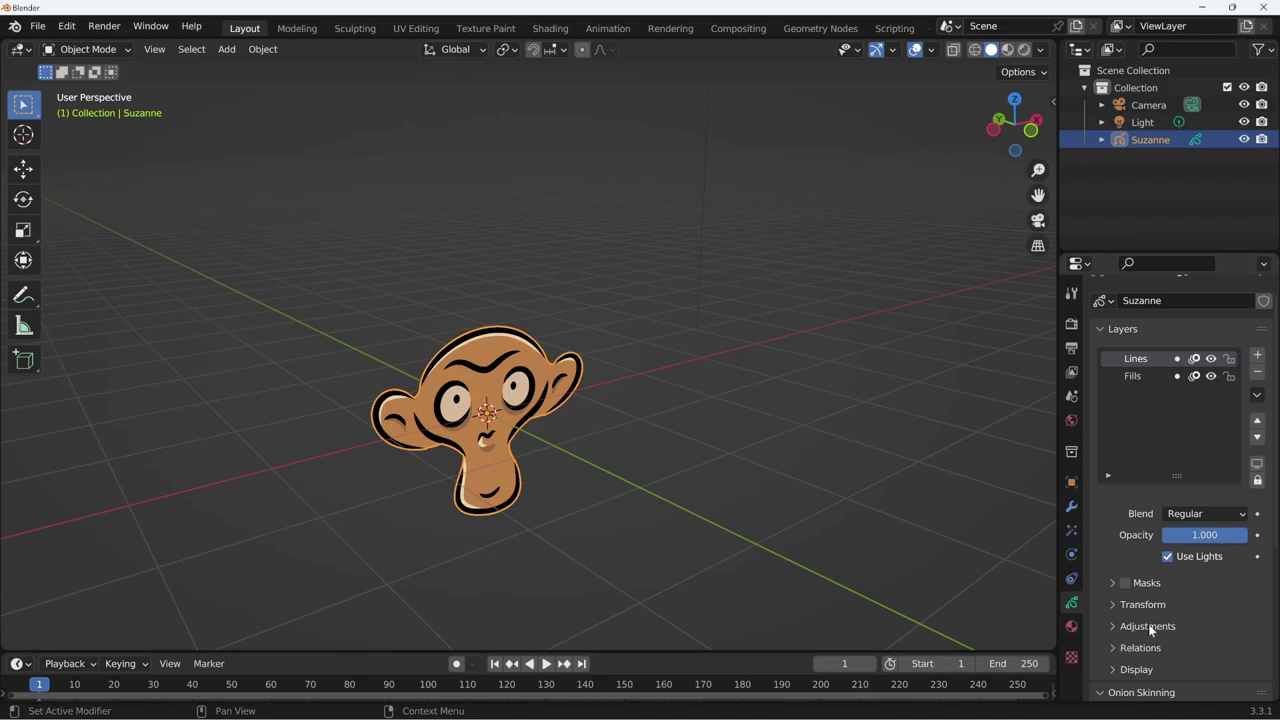
pyautogui.moveTo(1057, 581); pyautogui.dragTo(1036, 580)
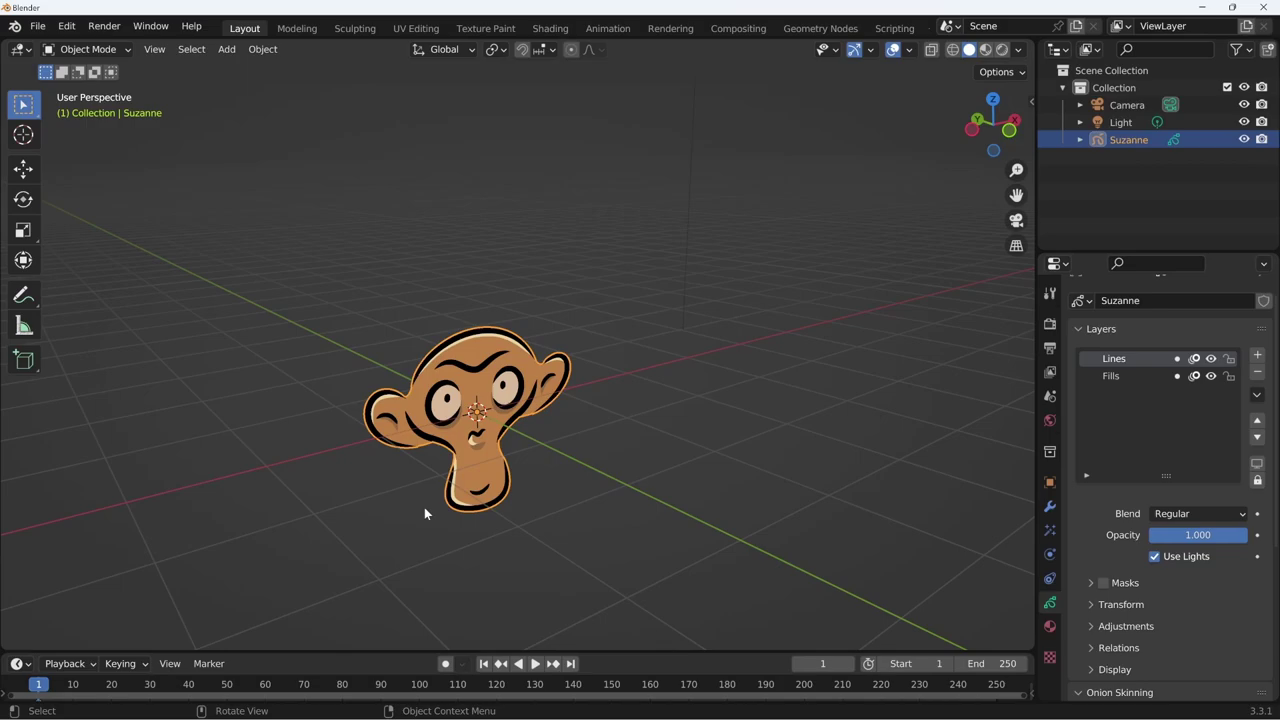
pyautogui.moveTo(607, 524)
pyautogui.mouseDown(button='middle')
pyautogui.moveTo(685, 476)
pyautogui.moveTo(633, 481)
pyautogui.mouseUp(button='middle')
pyautogui.scroll(1, 650, 460)
pyautogui.scroll(2, 675, 432)
pyautogui.moveTo(671, 427); pyautogui.dragTo(695, 424, button='middle')
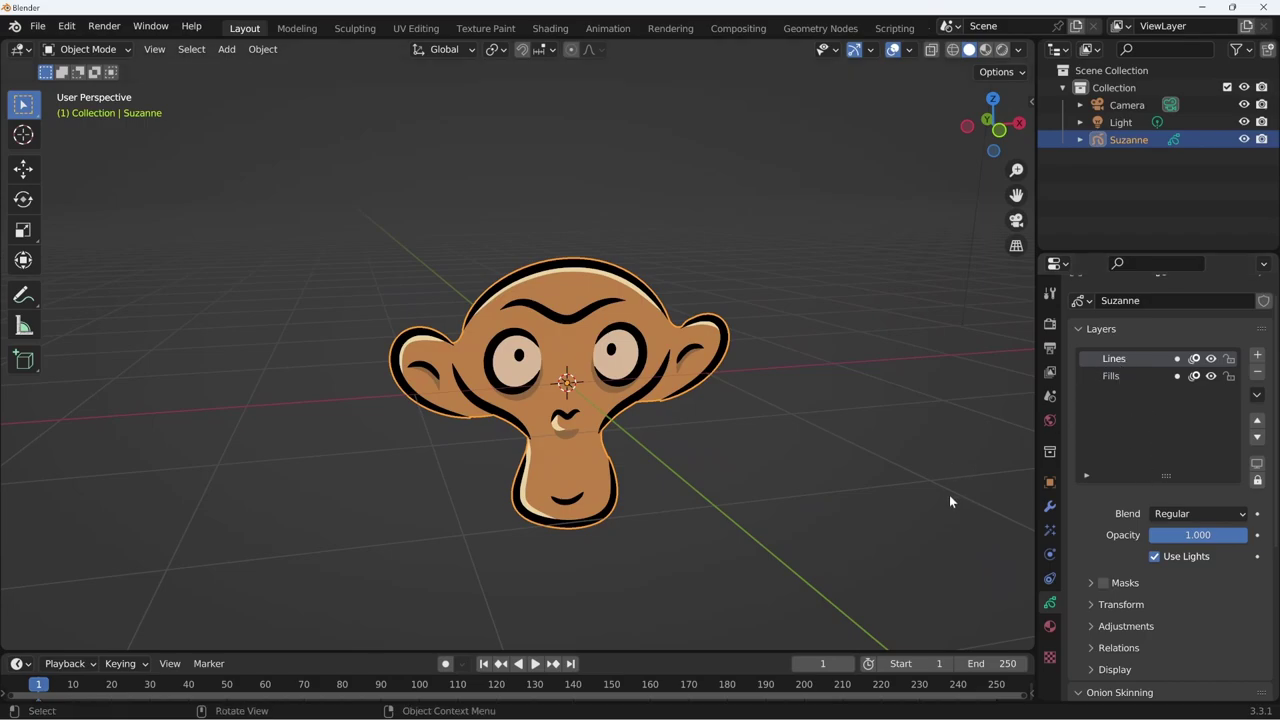
# Toggle the Lines layer's visibility, then hide the Fills layer to see only outlines.
pyautogui.click(1211, 359)
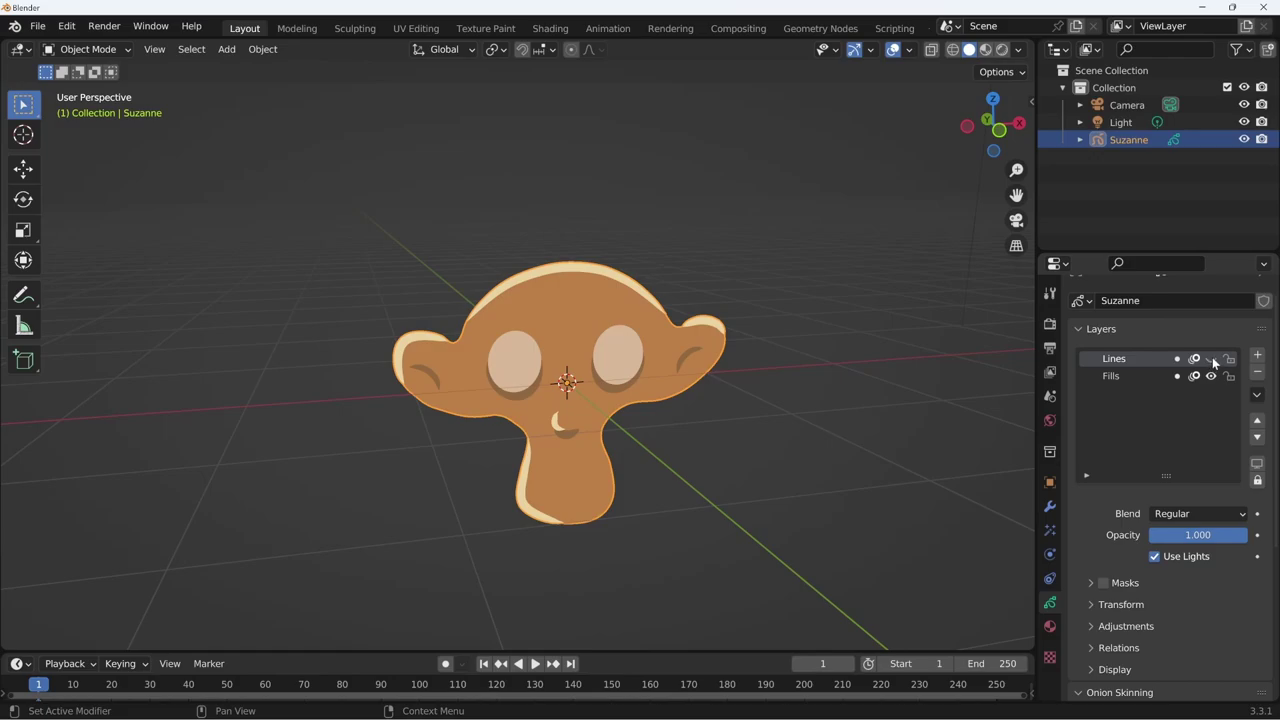
pyautogui.click(1211, 359)
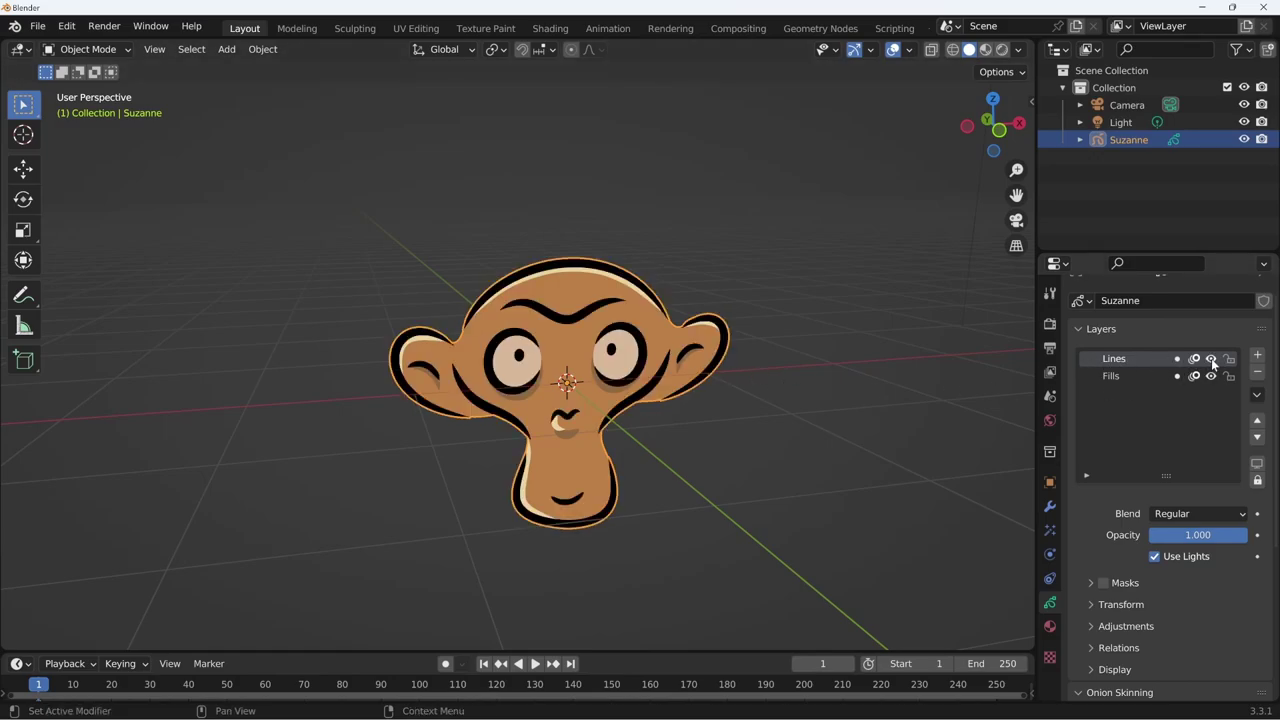
pyautogui.click(1212, 362)
pyautogui.click(1213, 363)
pyautogui.click(1211, 376)
pyautogui.moveTo(900, 470)
pyautogui.mouseDown(button='middle')
pyautogui.moveTo(879, 483)
pyautogui.moveTo(904, 464)
pyautogui.mouseUp(button='middle')
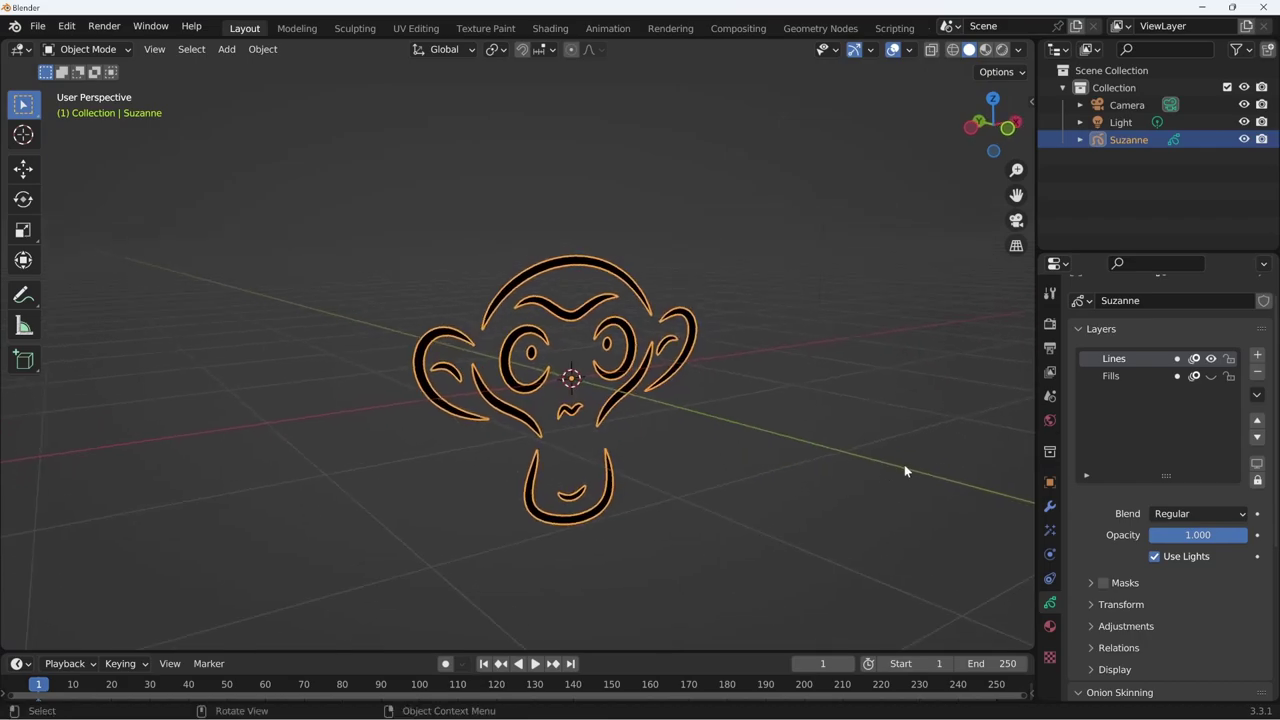
# Switch the Fills layer off and on while orbiting, leaving Fills visible.
pyautogui.click(1212, 377)
pyautogui.click(1210, 377)
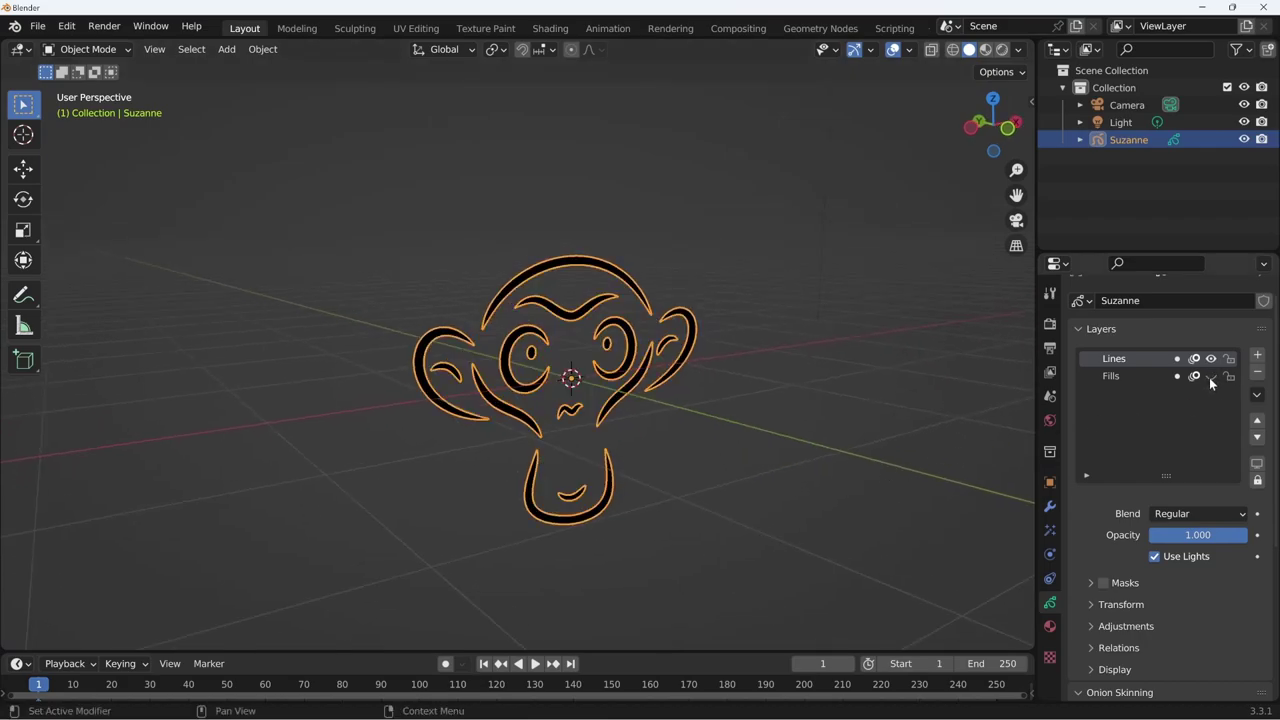
pyautogui.click(1210, 377)
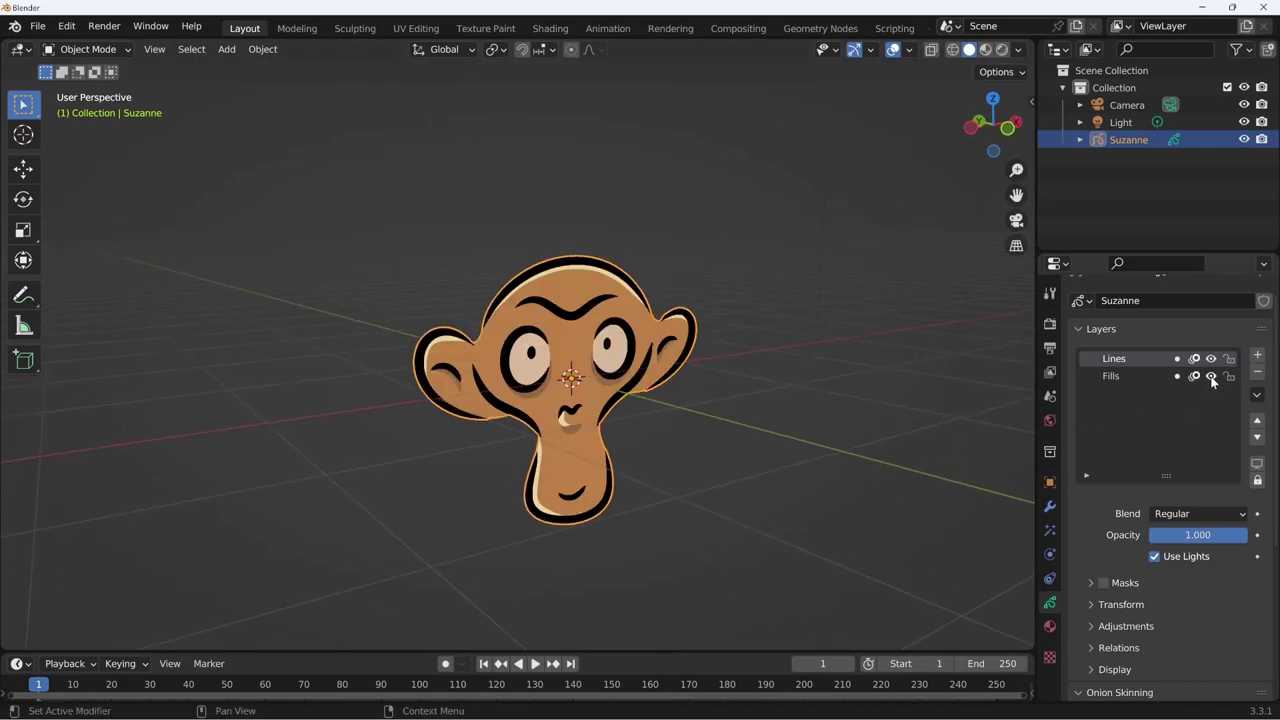
pyautogui.click(1211, 377)
pyautogui.moveTo(534, 463)
pyautogui.mouseDown(button='middle')
pyautogui.moveTo(585, 388)
pyautogui.moveTo(580, 354)
pyautogui.moveTo(680, 349)
pyautogui.moveTo(617, 360)
pyautogui.moveTo(729, 397)
pyautogui.mouseUp(button='middle')
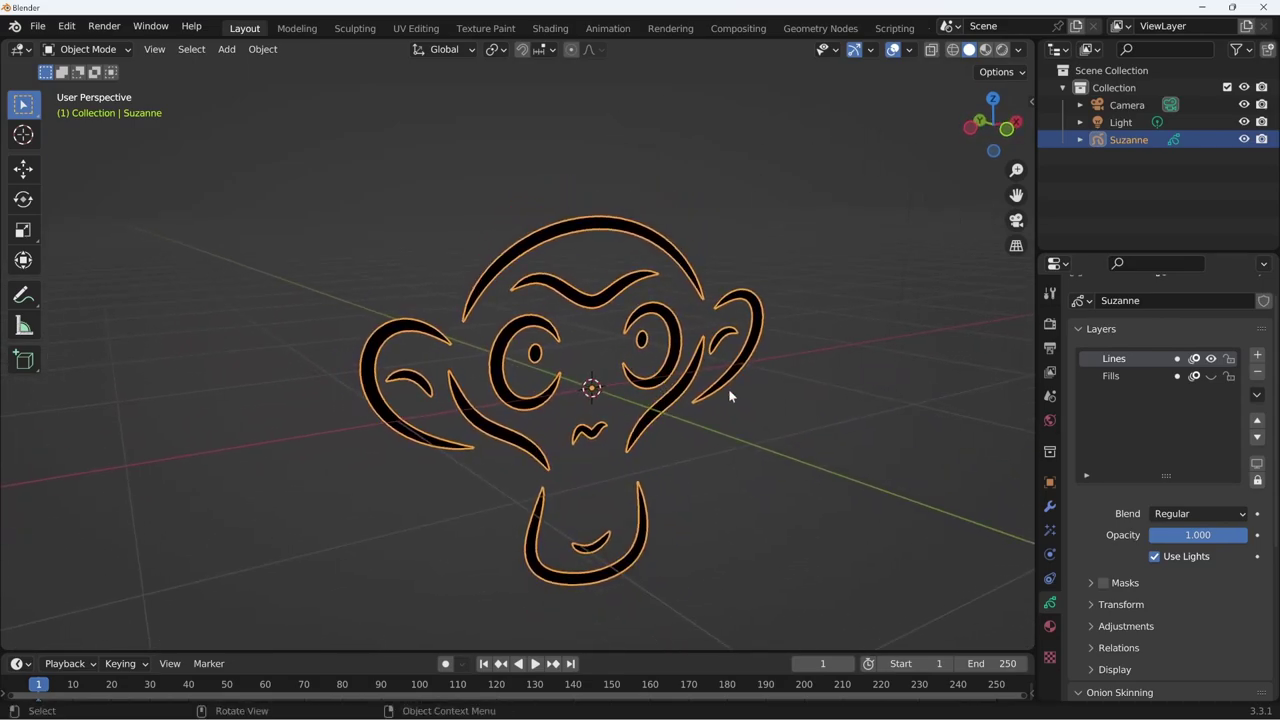
pyautogui.click(1211, 376)
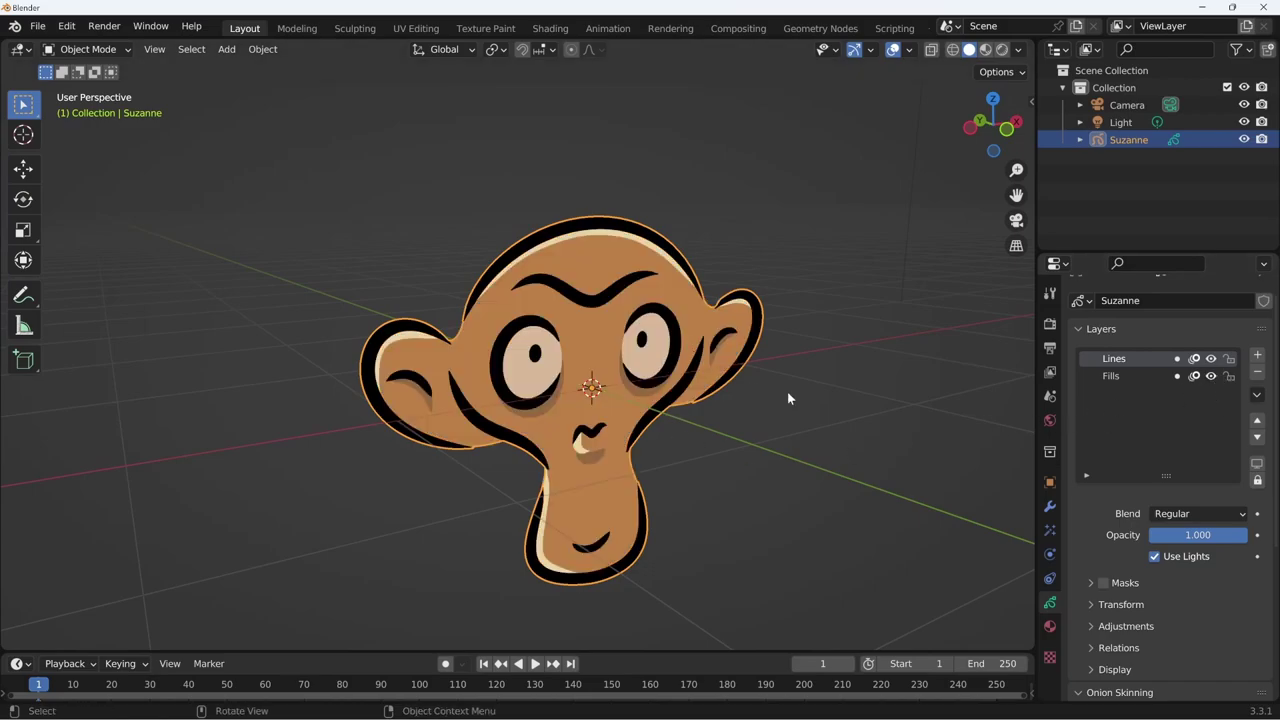
# Hide and restore both the Lines and Fills layers, then bring up the interaction mode list.
pyautogui.click(1212, 360)
pyautogui.click(1212, 360)
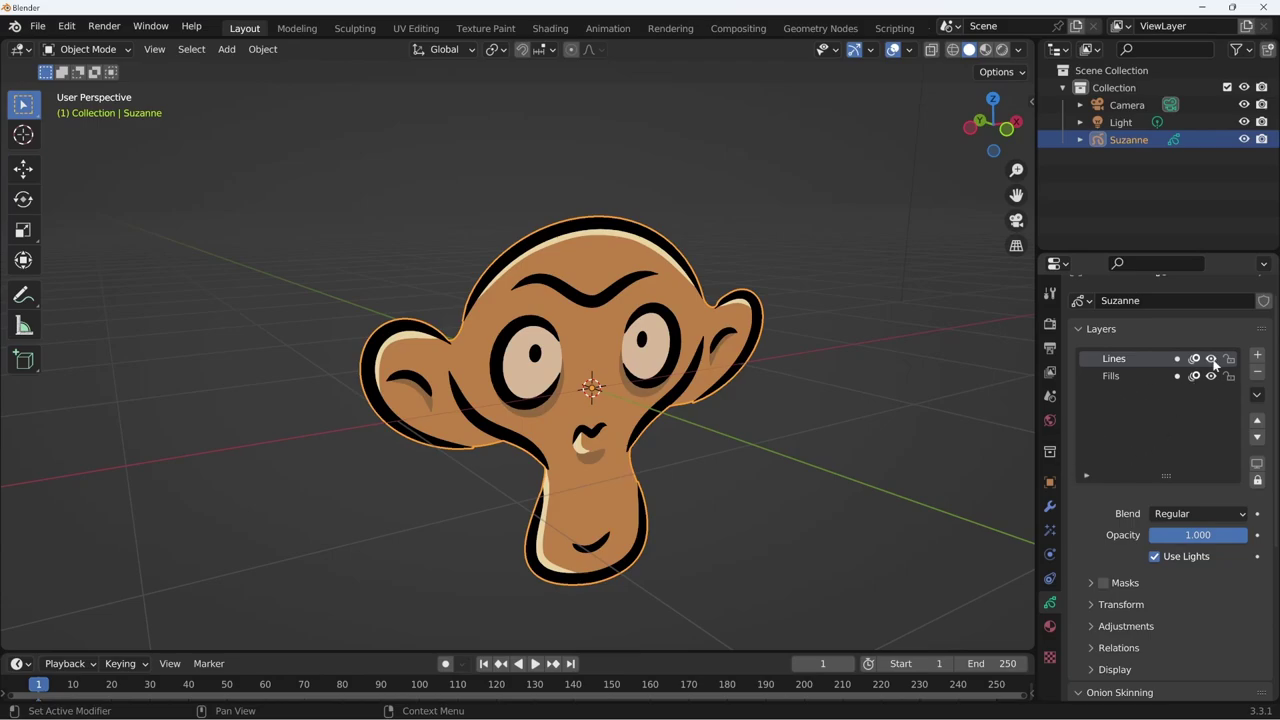
pyautogui.click(1212, 358)
pyautogui.click(1211, 376)
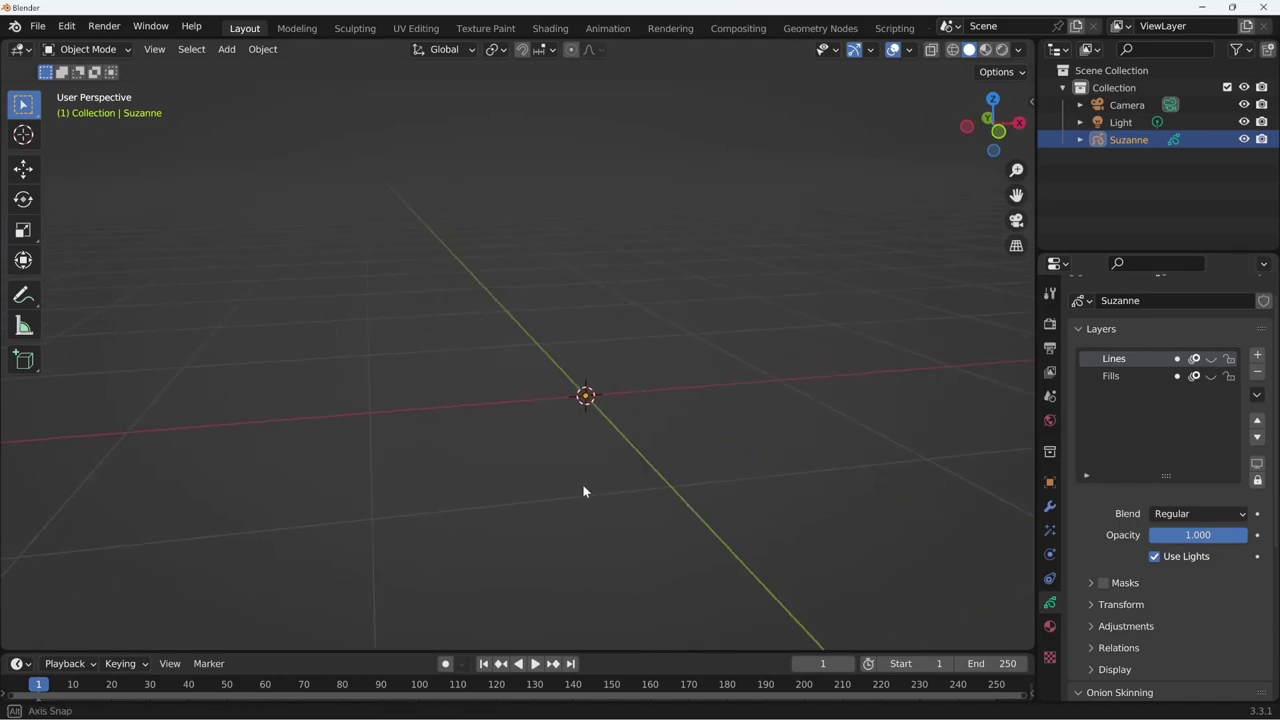
pyautogui.click(1211, 358)
pyautogui.click(1211, 376)
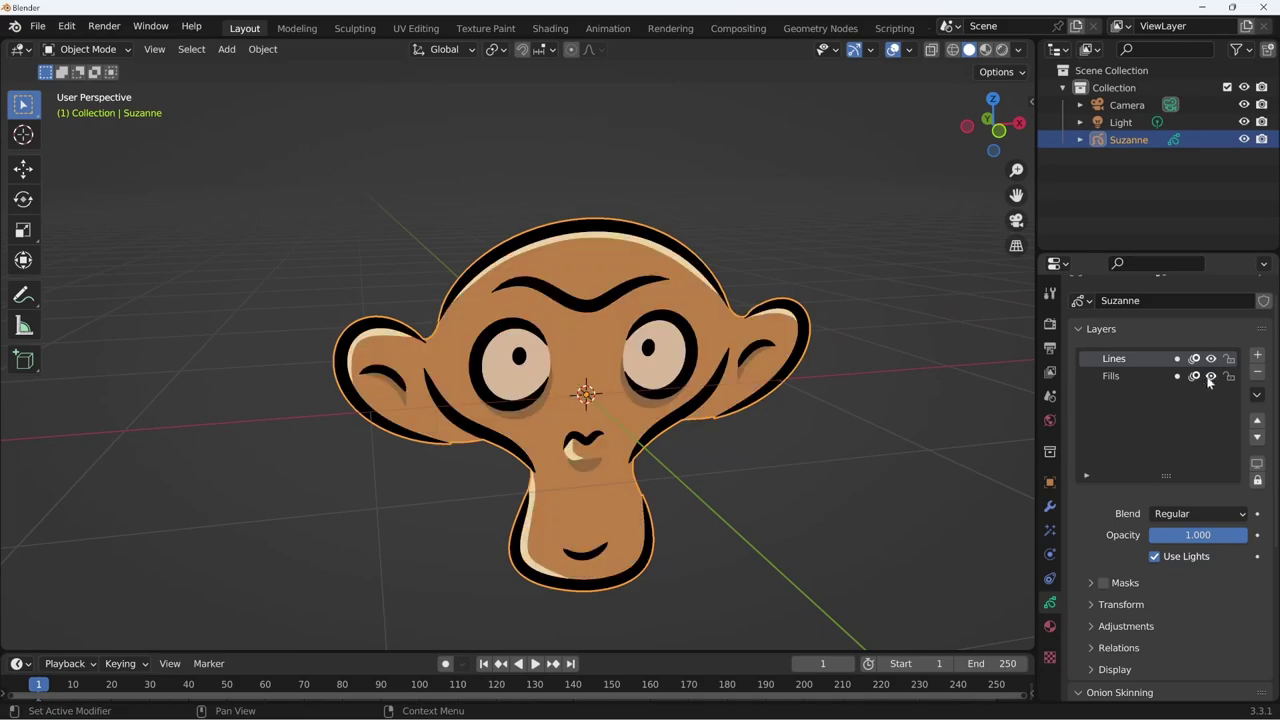
pyautogui.scroll(-1, 830, 490)
pyautogui.scroll(-1, 815, 500)
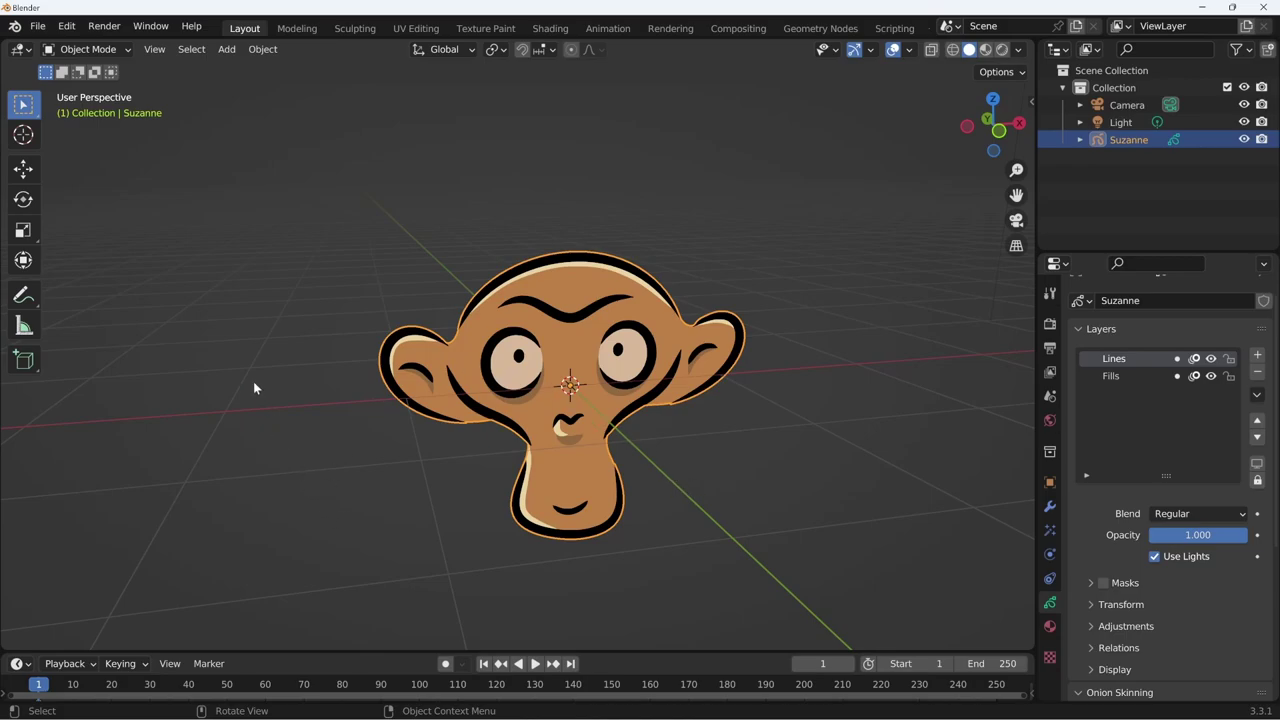
pyautogui.click(123, 51)
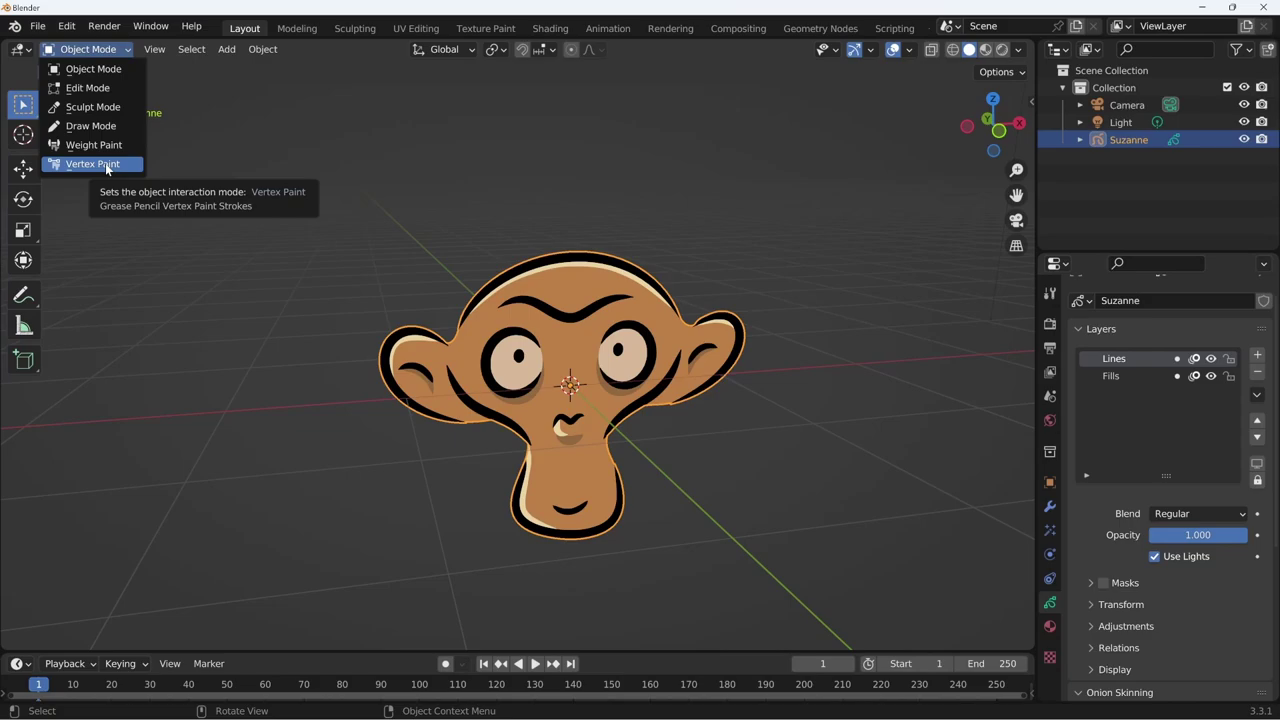
# Put Suzanne into Edit Mode, view her at an angle, then return to Object Mode.
pyautogui.click(108, 90)
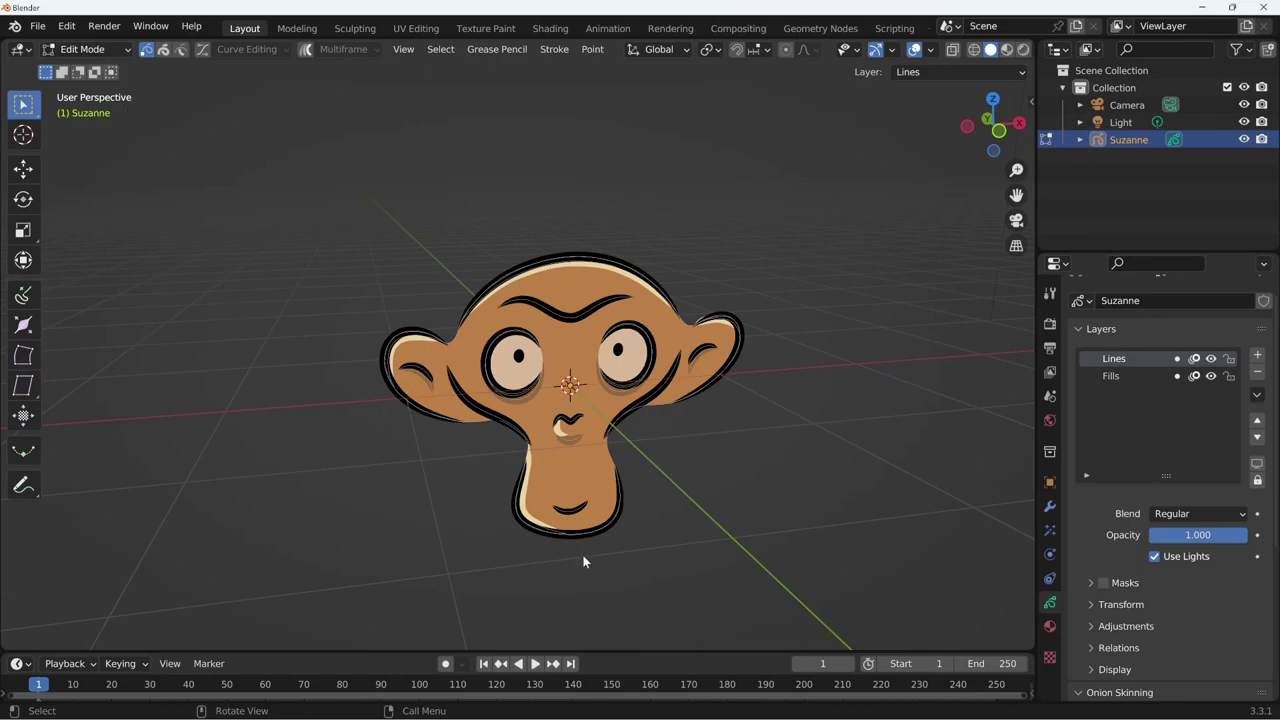
pyautogui.moveTo(599, 563); pyautogui.dragTo(705, 475, button='middle')
pyautogui.scroll(3, 705, 475)
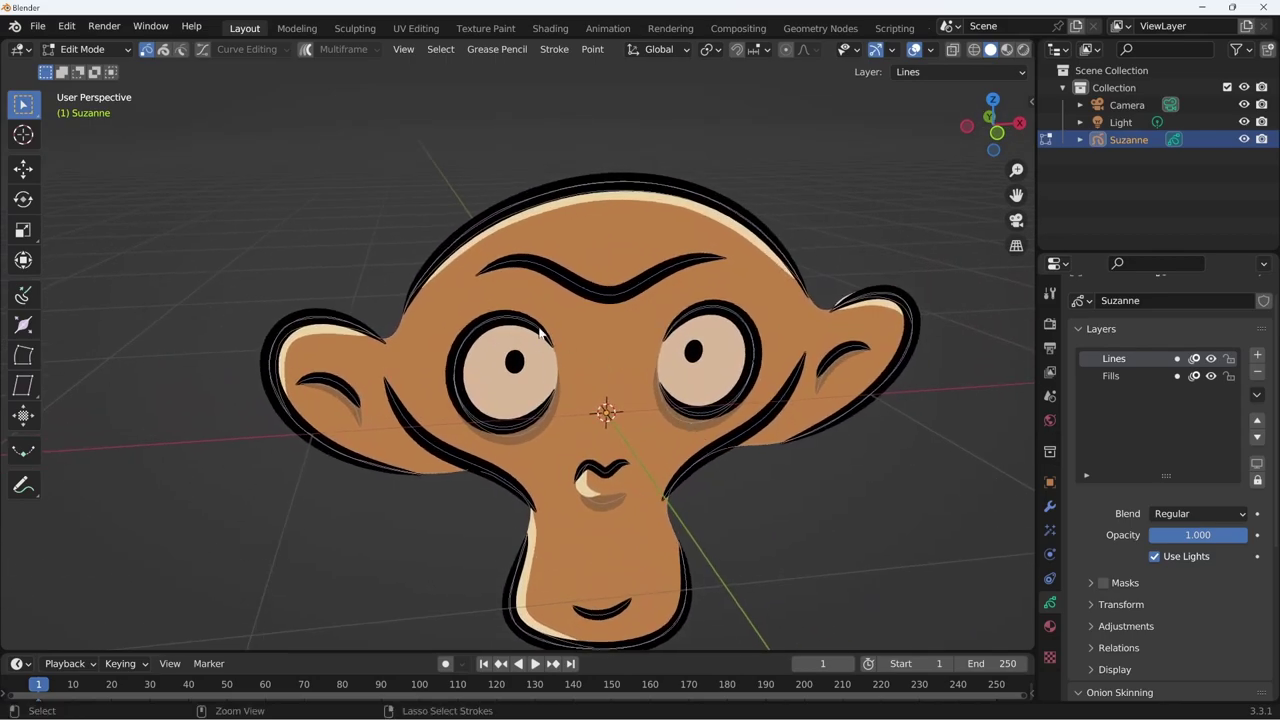
pyautogui.click(112, 49)
pyautogui.click(106, 69)
pyautogui.moveTo(607, 436)
pyautogui.mouseDown(button='middle')
pyautogui.moveTo(601, 427)
pyautogui.moveTo(756, 486)
pyautogui.mouseUp(button='middle')
pyautogui.scroll(-1, 601, 427)
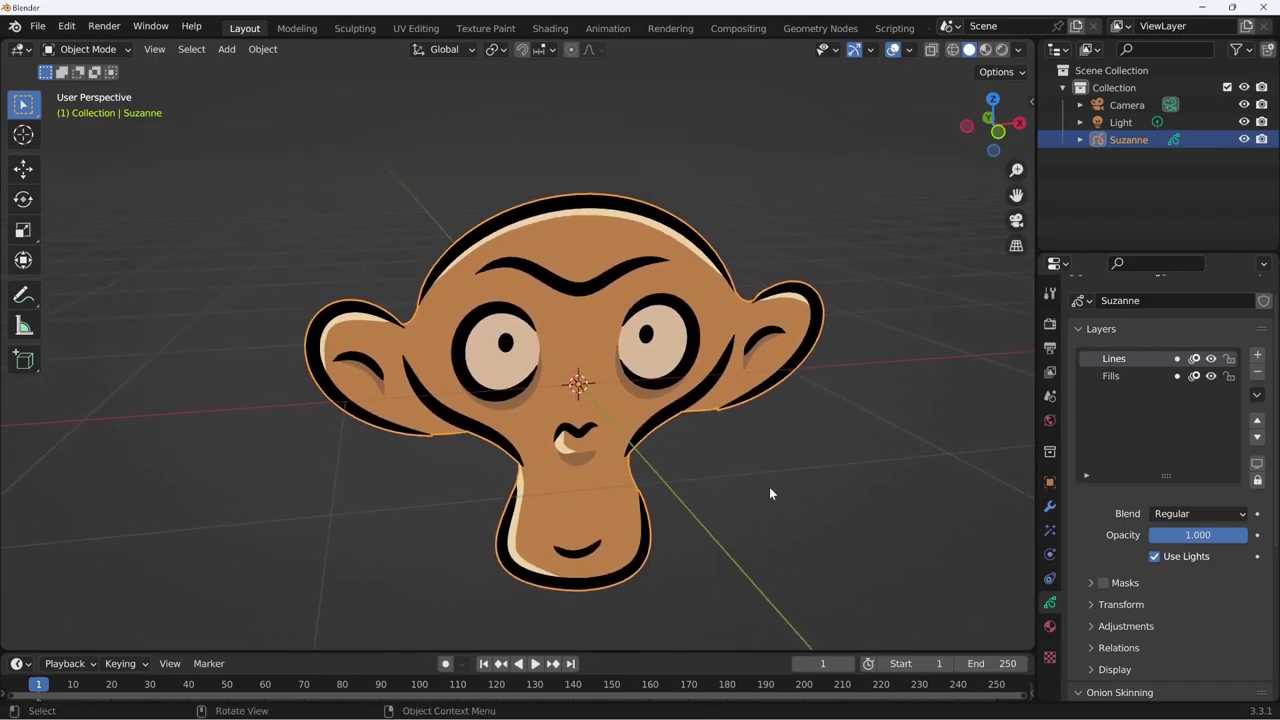
# Re-enter Edit Mode, select the eyebrow stroke and zoom in close on the brow.
pyautogui.press('Tab')
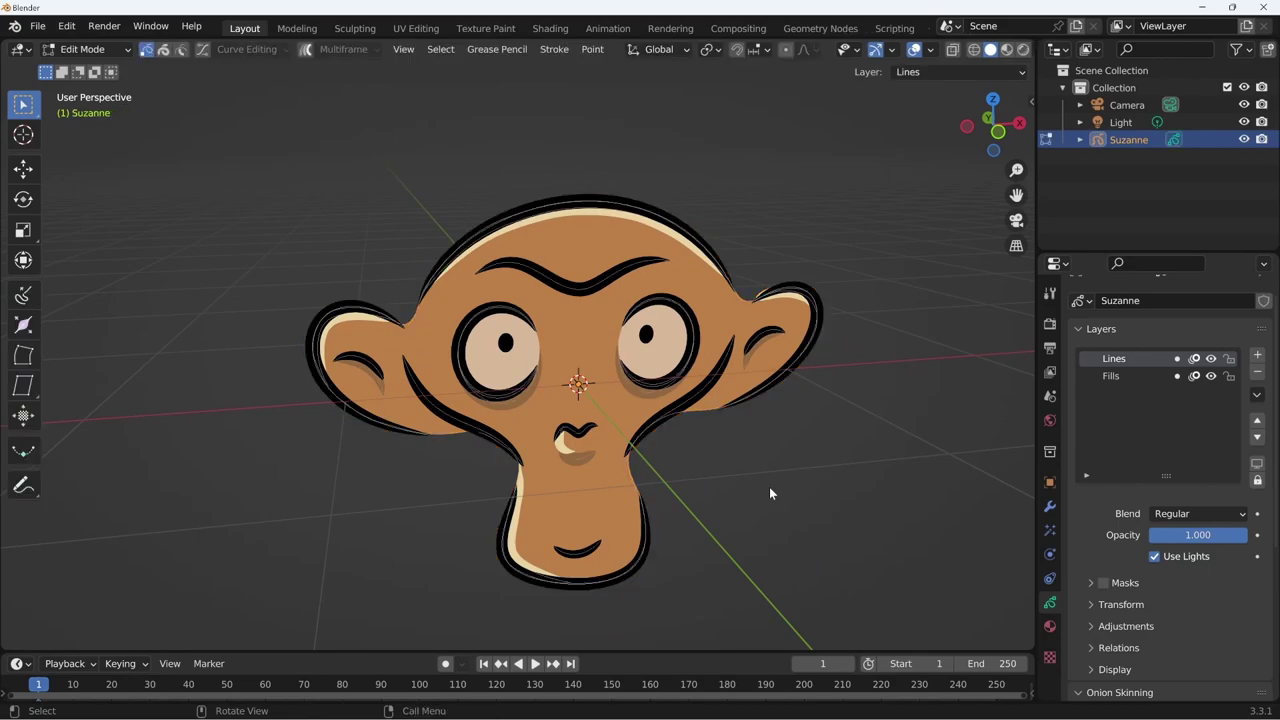
pyautogui.press('Tab')
pyautogui.press('Tab')
pyautogui.click(575, 290)
pyautogui.scroll(3, 526, 427)
pyautogui.scroll(3, 594, 361)
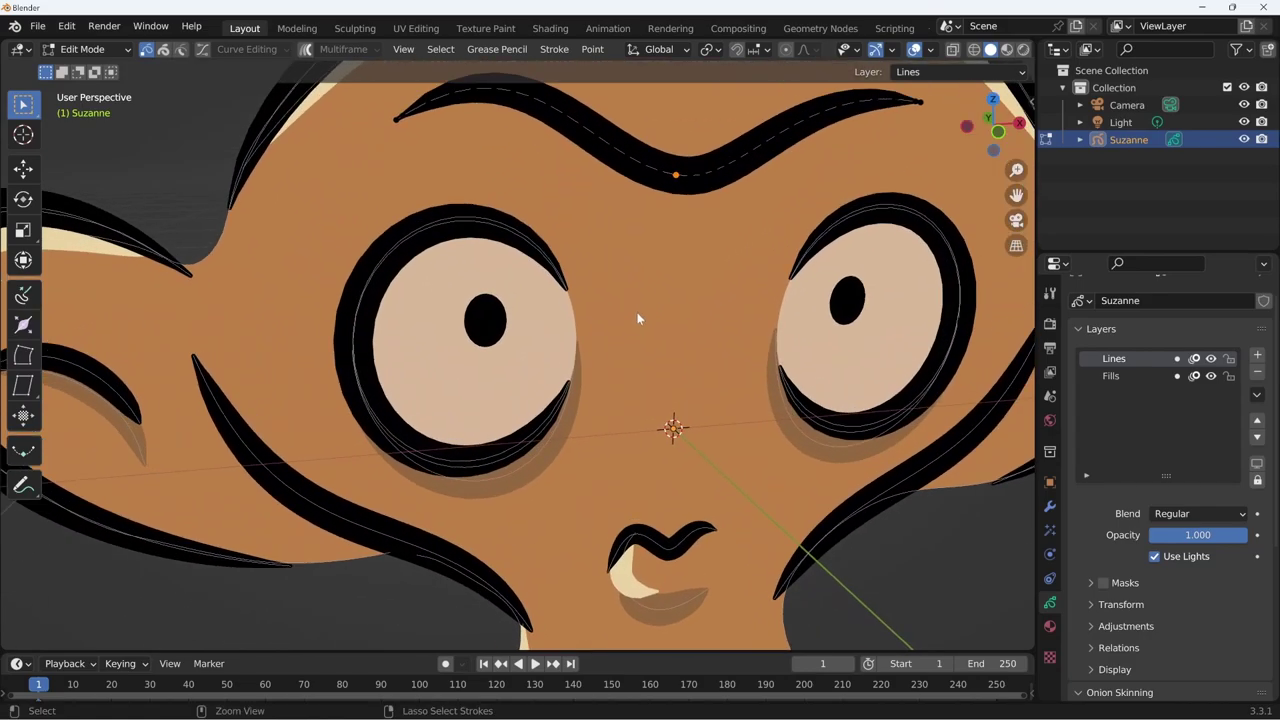
pyautogui.keyDown('shift'); pyautogui.moveTo(637, 312); pyautogui.dragTo(593, 438, button='middle'); pyautogui.keyUp('shift')
pyautogui.scroll(2, 593, 438)
pyautogui.moveTo(584, 395)
pyautogui.mouseDown(button='middle')
pyautogui.moveTo(622, 398)
pyautogui.moveTo(594, 394)
pyautogui.mouseUp(button='middle')
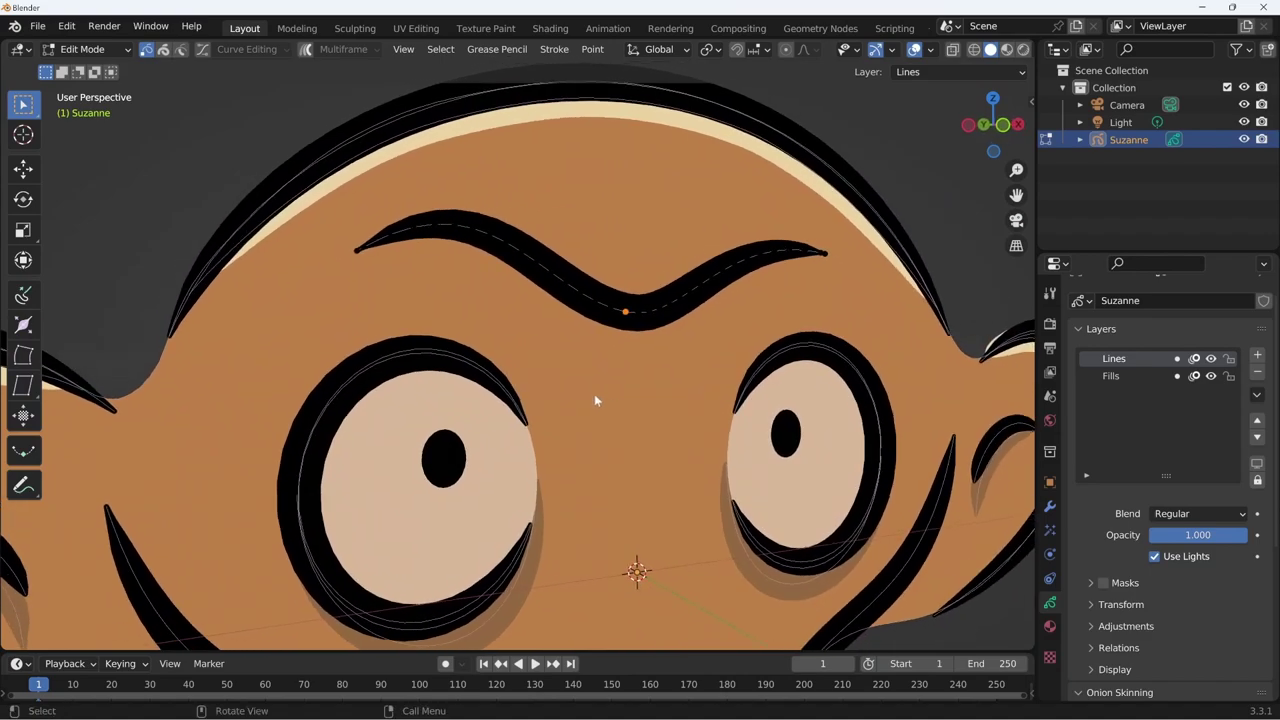
# Select points near the left end of the eyebrow.
pyautogui.click(413, 228)
pyautogui.click(453, 226)
pyautogui.moveTo(617, 334)
pyautogui.mouseDown(button='middle')
pyautogui.moveTo(587, 341)
pyautogui.moveTo(516, 278)
pyautogui.mouseUp(button='middle')
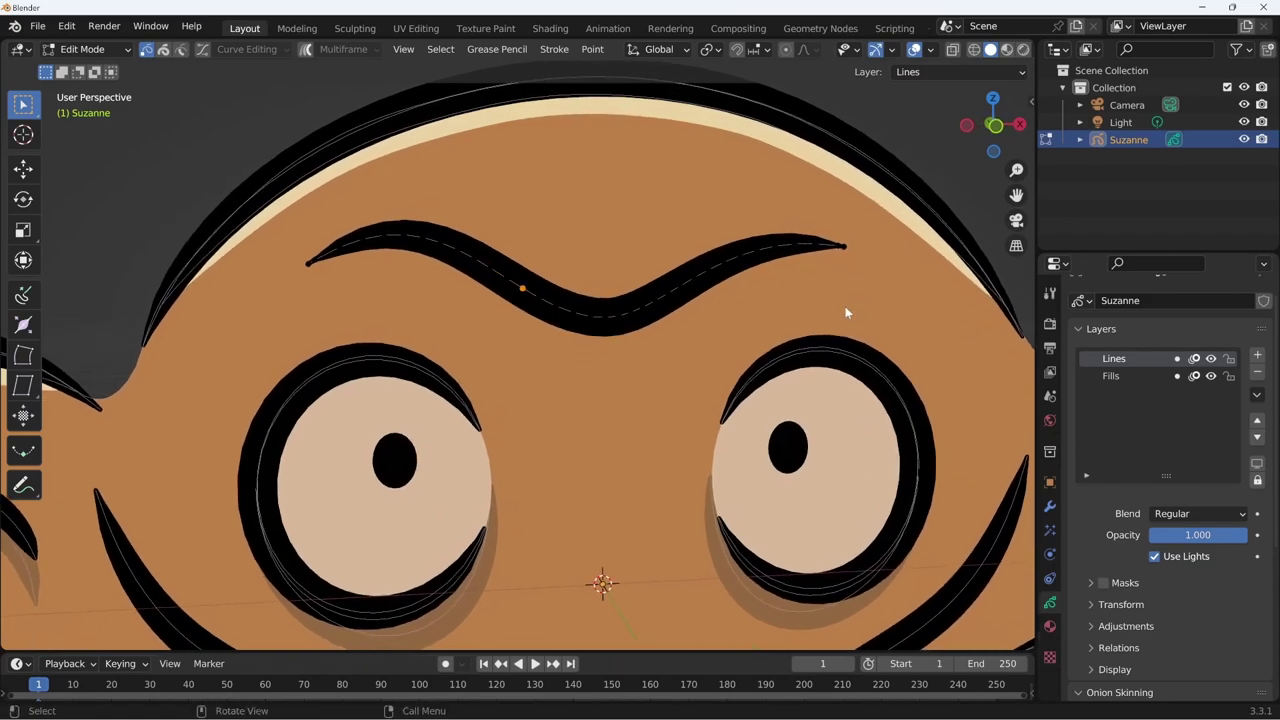
# Raise one eyebrow point with the Move tool's gizmo to form a spike.
pyautogui.click(23, 168)
pyautogui.moveTo(590, 288); pyautogui.dragTo(614, 288)
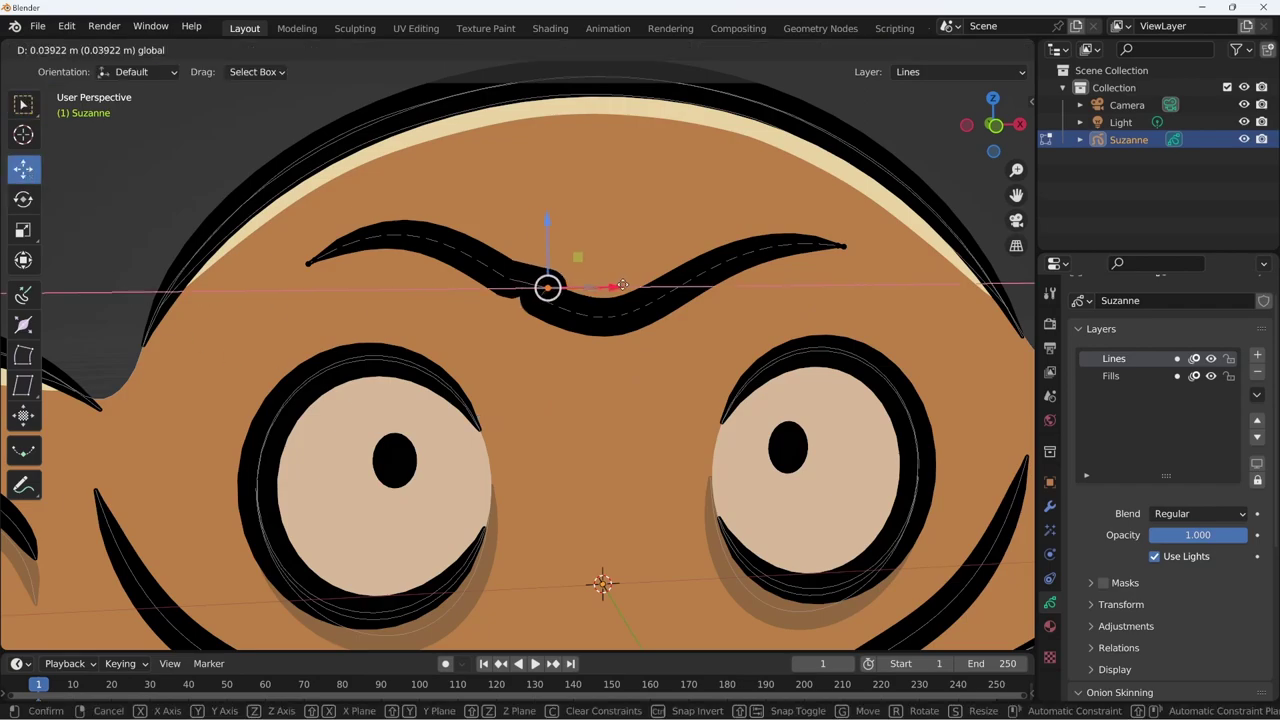
pyautogui.moveTo(546, 206); pyautogui.dragTo(545, 152)
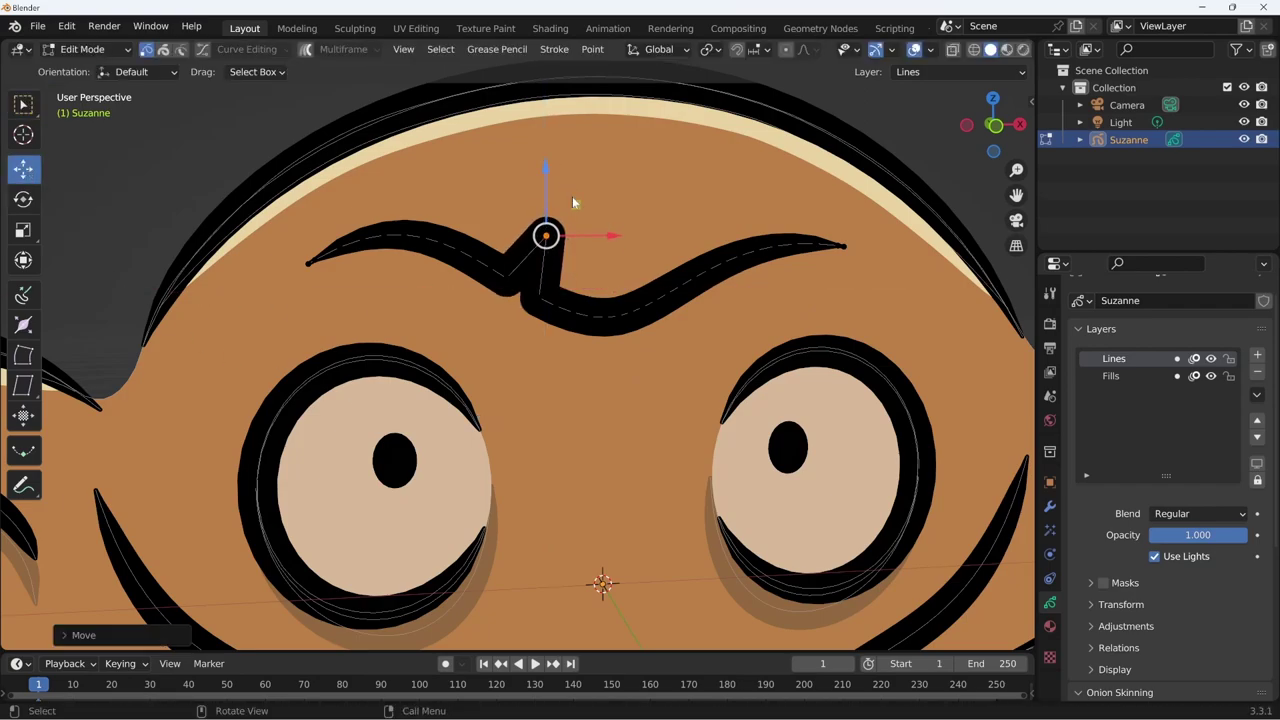
pyautogui.click(606, 236)
# Select a lower eyebrow point and push it downward.
pyautogui.click(501, 285)
pyautogui.moveTo(507, 222); pyautogui.dragTo(507, 260)
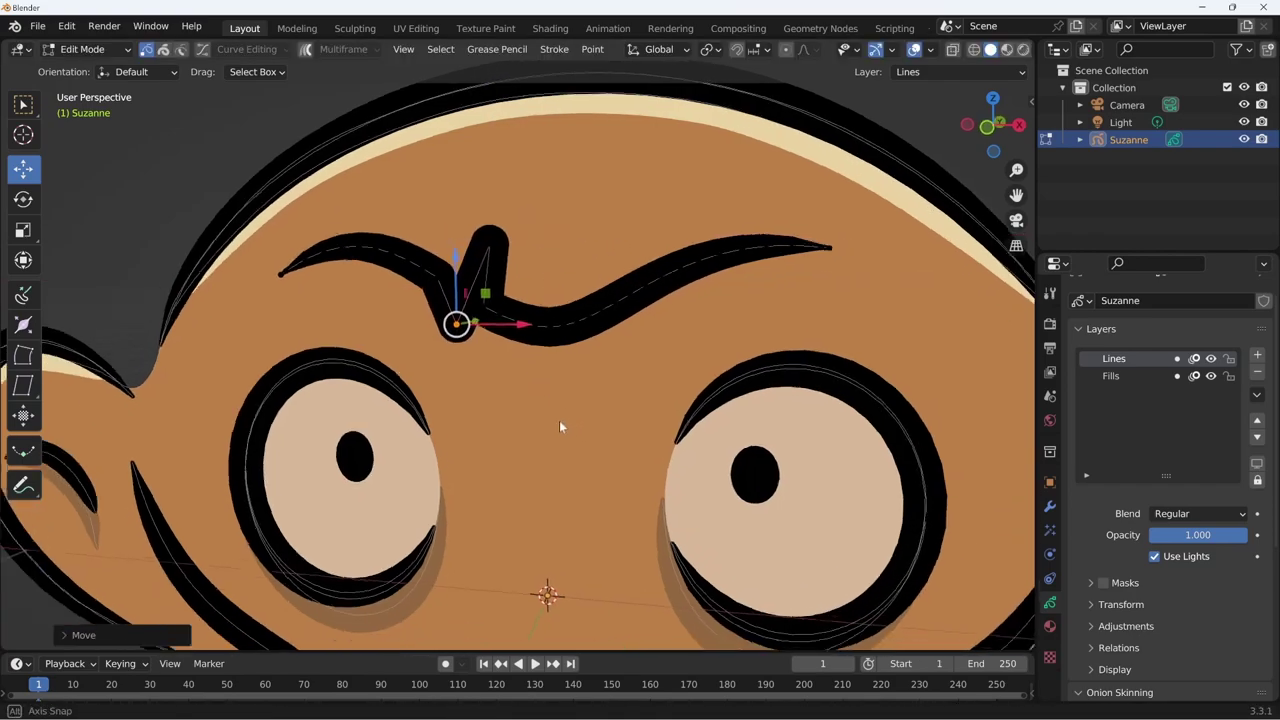
pyautogui.moveTo(559, 420); pyautogui.dragTo(603, 419, button='middle')
# Return to the Select Box tool and select the eyebrow's left endpoint.
pyautogui.click(23, 104)
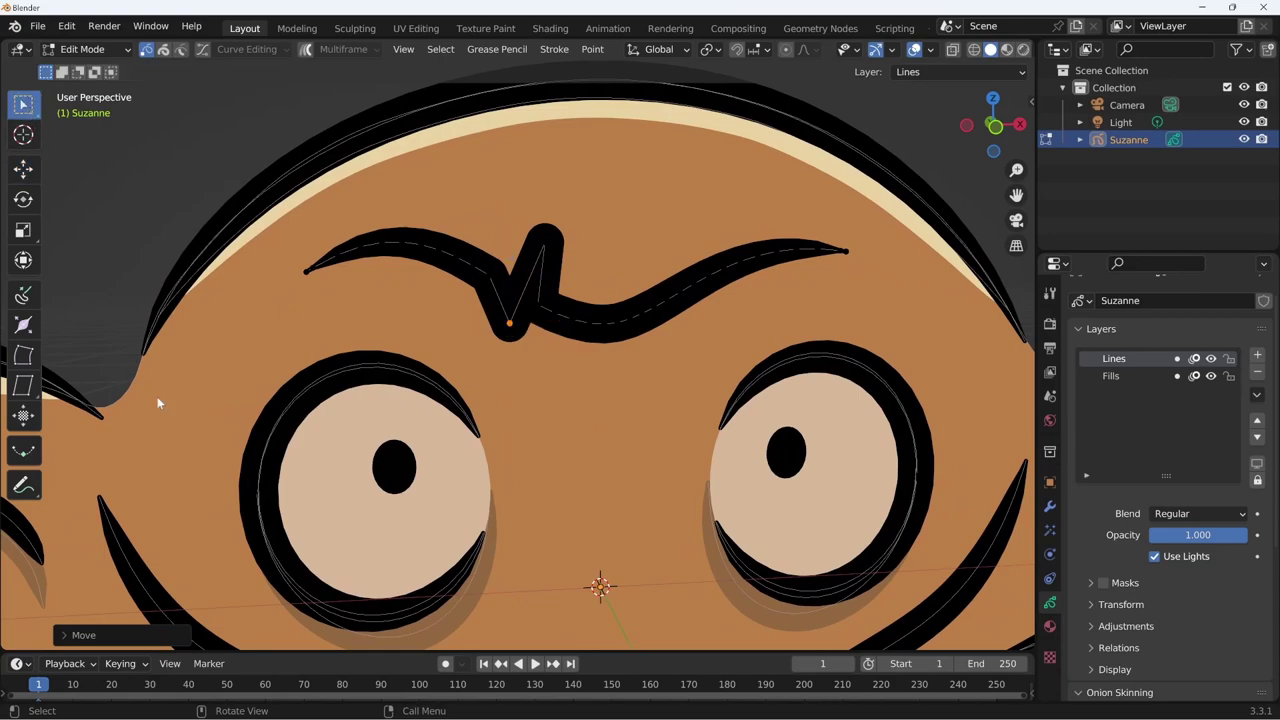
pyautogui.scroll(-2, 749, 362)
pyautogui.keyDown('shift'); pyautogui.scroll(-2, 720, 380); pyautogui.keyUp('shift')
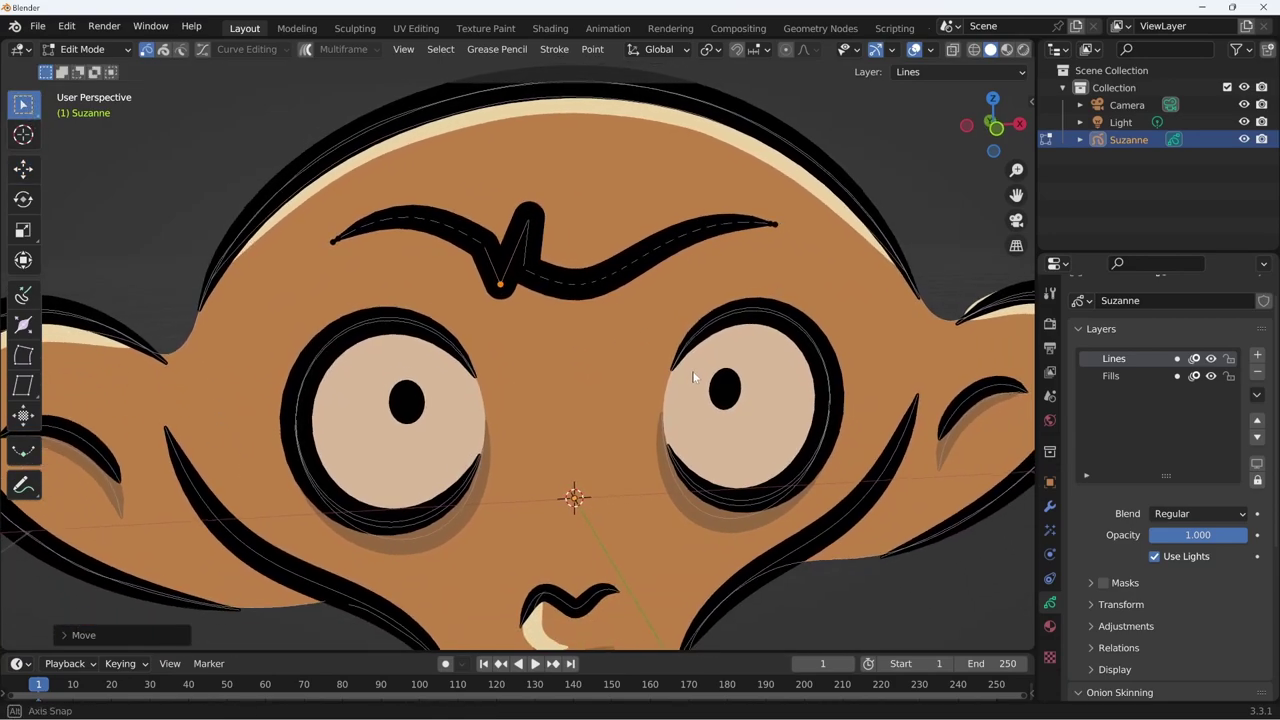
pyautogui.click(336, 240)
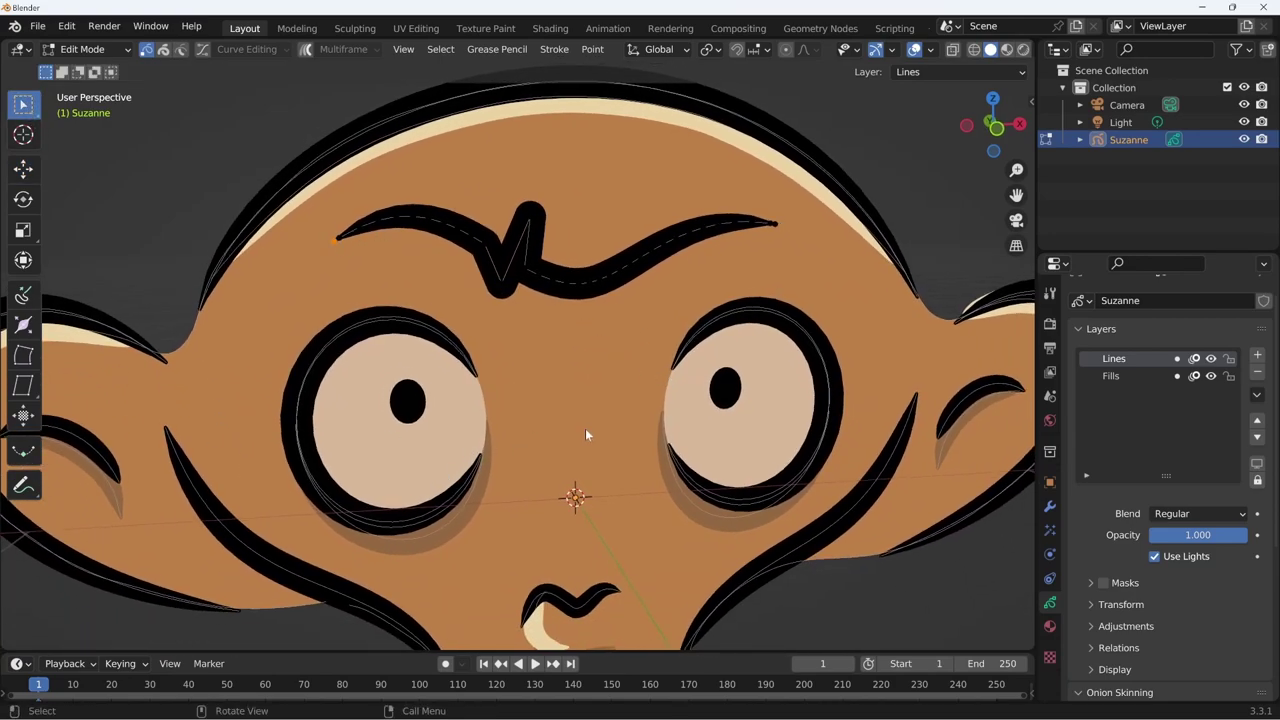
# Move the eyebrow's left endpoint down and left, then push it in depth from a side view.
pyautogui.press('g')
pyautogui.click(606, 444)
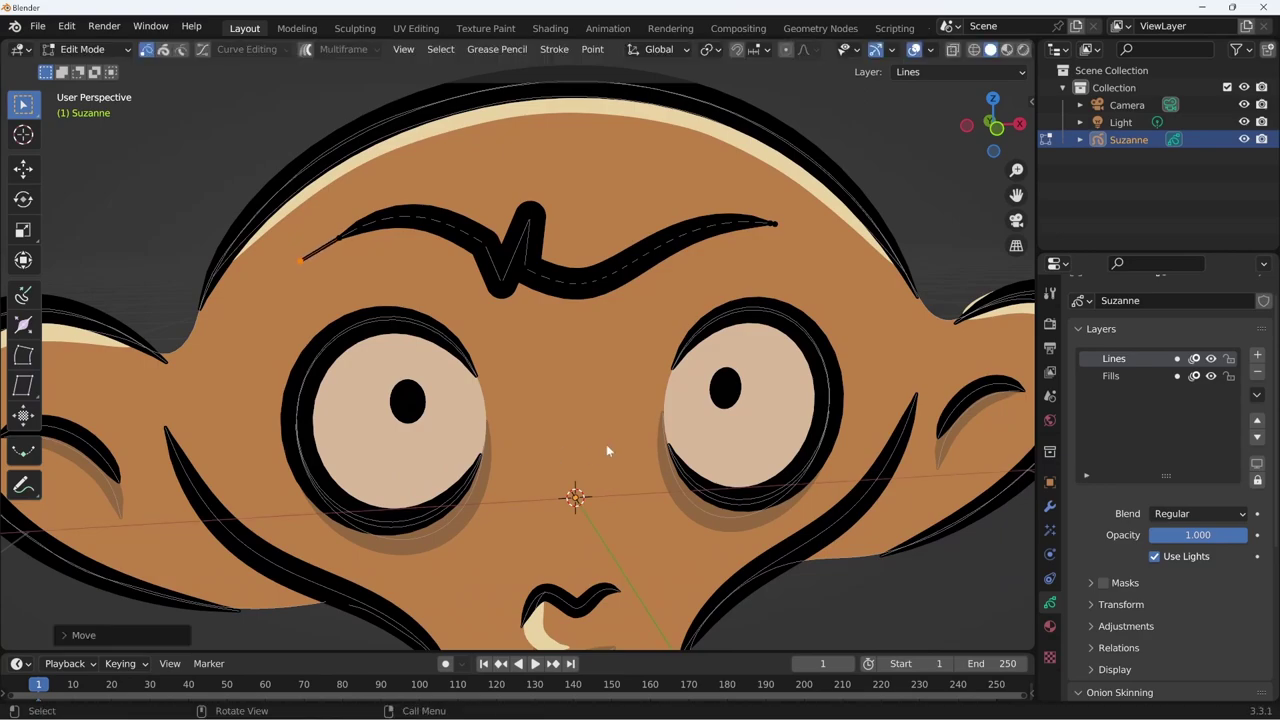
pyautogui.scroll(1, 665, 415)
pyautogui.scroll(-3, 665, 415)
pyautogui.moveTo(519, 474); pyautogui.dragTo(653, 476, button='middle')
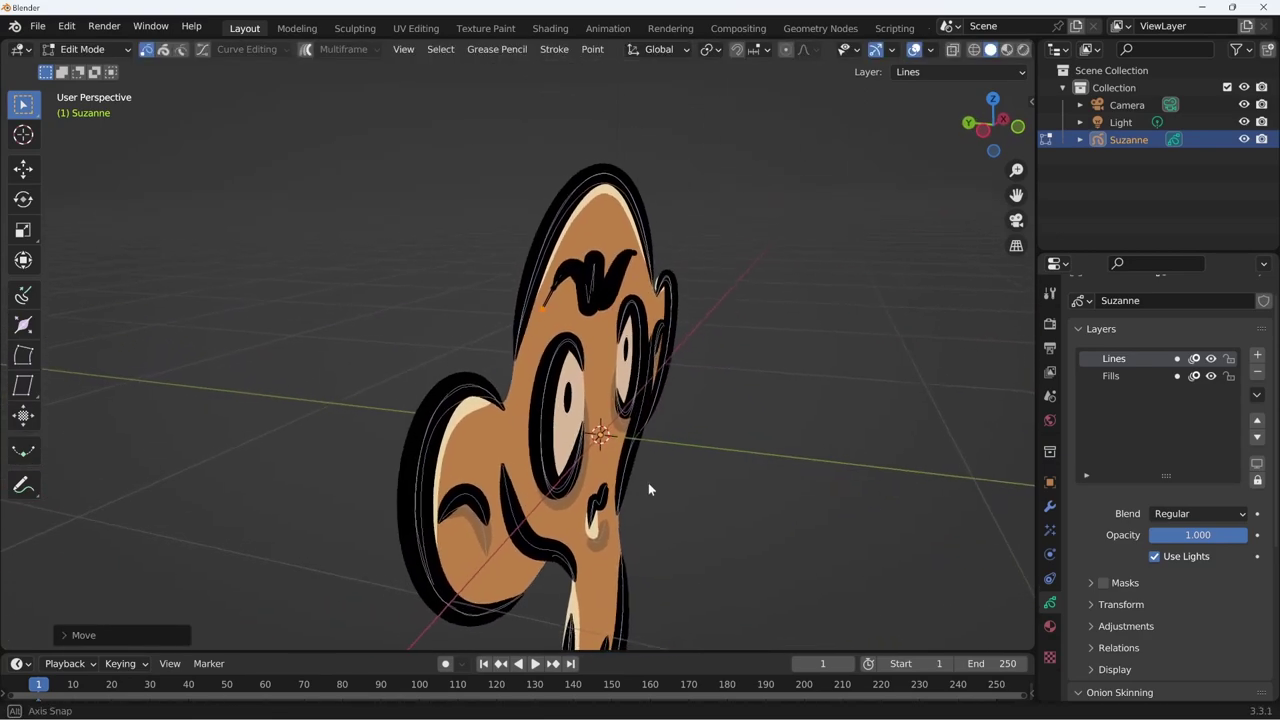
pyautogui.press('g')
pyautogui.click(693, 476)
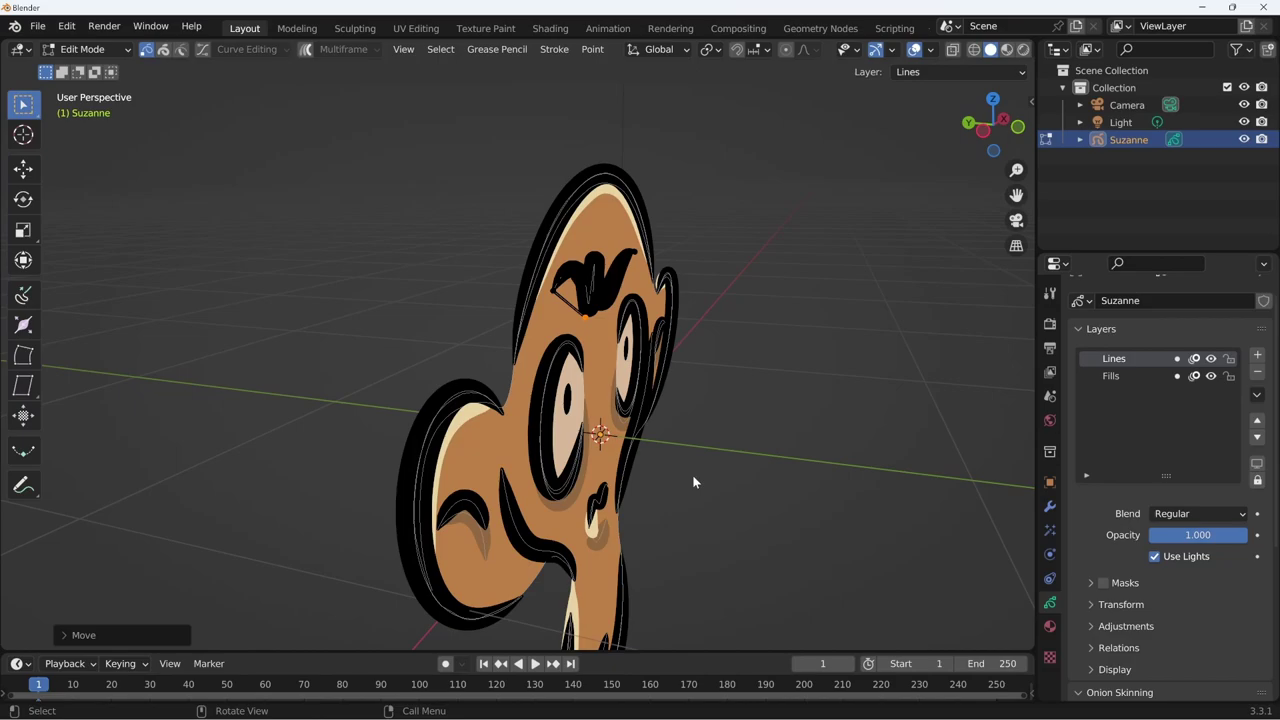
# Move another selected eyebrow point and check it in 3D from Object Mode.
pyautogui.press('g')
pyautogui.click(565, 300)
pyautogui.moveTo(565, 300)
pyautogui.mouseDown(button='middle')
pyautogui.moveTo(552, 426)
pyautogui.moveTo(654, 477)
pyautogui.moveTo(528, 394)
pyautogui.mouseUp(button='middle')
pyautogui.press('Tab')
pyautogui.moveTo(596, 501)
pyautogui.mouseDown(button='middle')
pyautogui.moveTo(734, 466)
pyautogui.moveTo(651, 323)
pyautogui.moveTo(582, 374)
pyautogui.moveTo(504, 469)
pyautogui.moveTo(586, 443)
pyautogui.moveTo(723, 506)
pyautogui.moveTo(705, 527)
pyautogui.moveTo(703, 506)
pyautogui.moveTo(780, 423)
pyautogui.moveTo(721, 454)
pyautogui.moveTo(709, 486)
pyautogui.moveTo(717, 463)
pyautogui.moveTo(652, 330)
pyautogui.moveTo(676, 391)
pyautogui.moveTo(657, 451)
pyautogui.moveTo(646, 433)
pyautogui.moveTo(544, 408)
pyautogui.mouseUp(button='middle')
pyautogui.press('Tab')
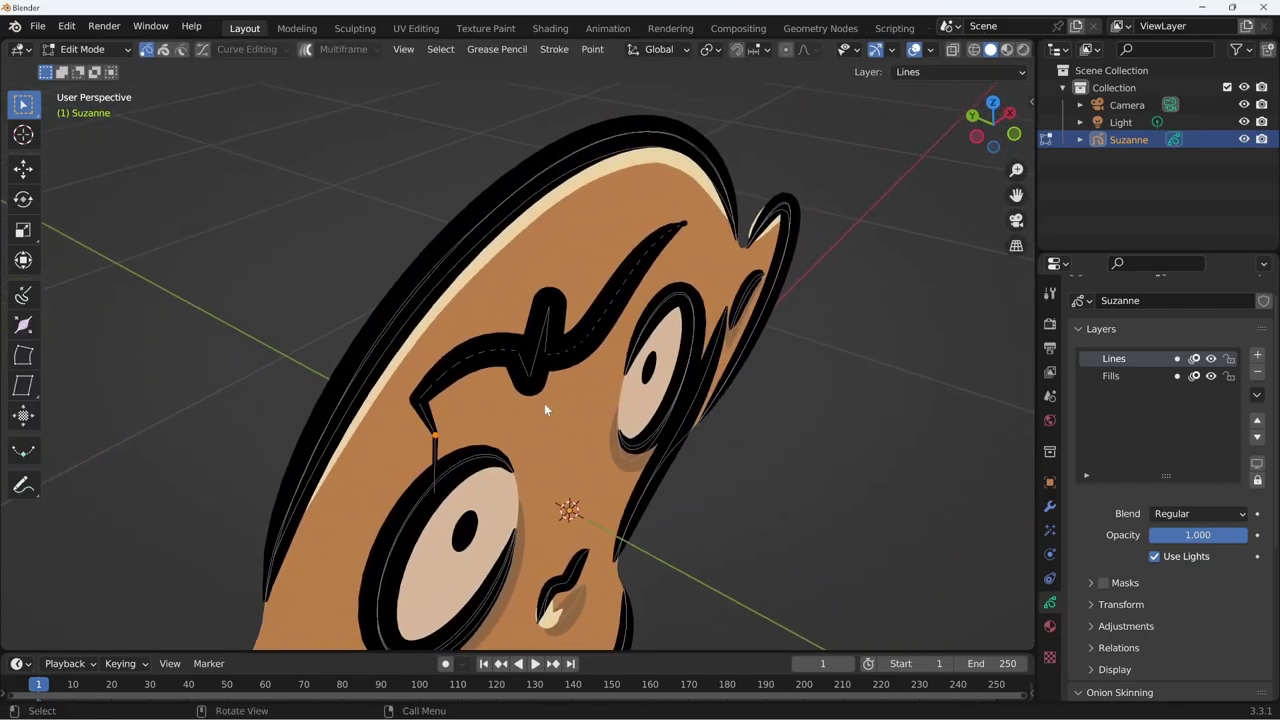
# Select another eyebrow point and move it to a new position.
pyautogui.click(476, 357)
pyautogui.press('g')
pyautogui.click(630, 415)
pyautogui.moveTo(630, 415)
pyautogui.mouseDown(button='middle')
pyautogui.moveTo(688, 499)
pyautogui.moveTo(656, 439)
pyautogui.moveTo(638, 446)
pyautogui.mouseUp(button='middle')
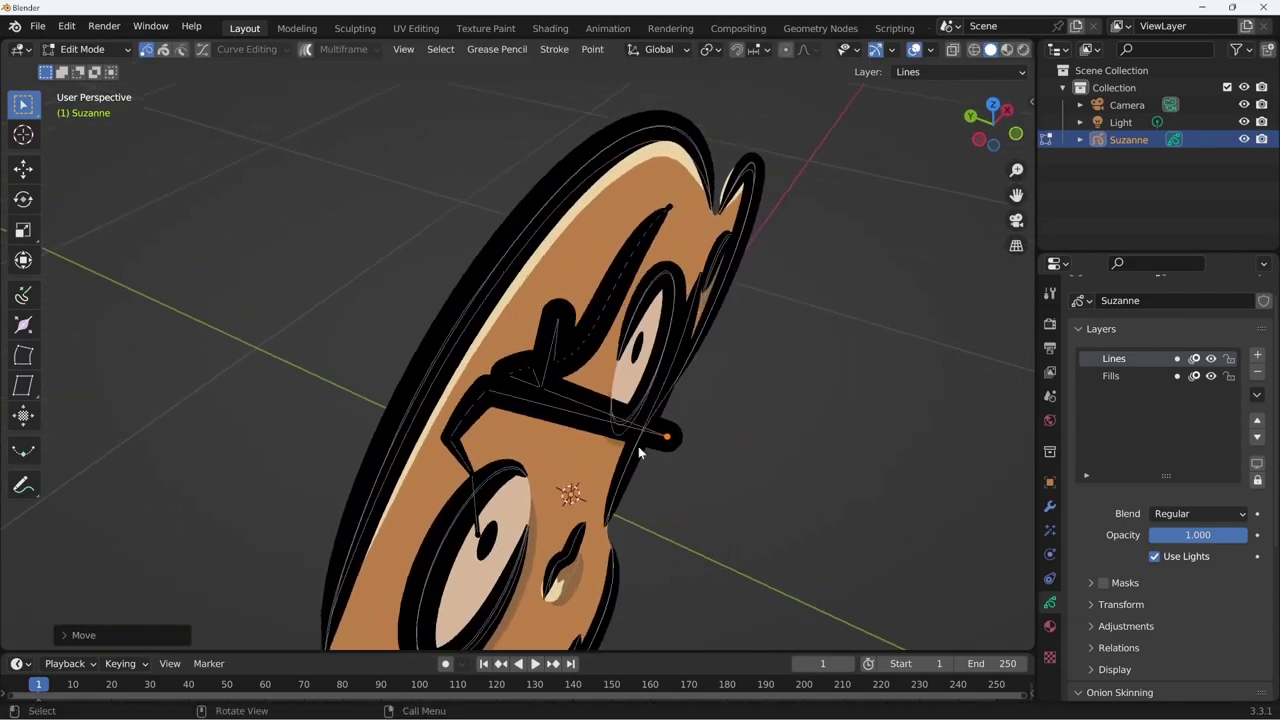
# Close the eyebrow stroke into a cyclic loop and pull one point outward in depth.
pyautogui.press('f')
pyautogui.moveTo(490, 395)
pyautogui.mouseDown(button='middle')
pyautogui.moveTo(573, 475)
pyautogui.moveTo(670, 535)
pyautogui.moveTo(633, 510)
pyautogui.mouseUp(button='middle')
pyautogui.press('g')
pyautogui.click(723, 537)
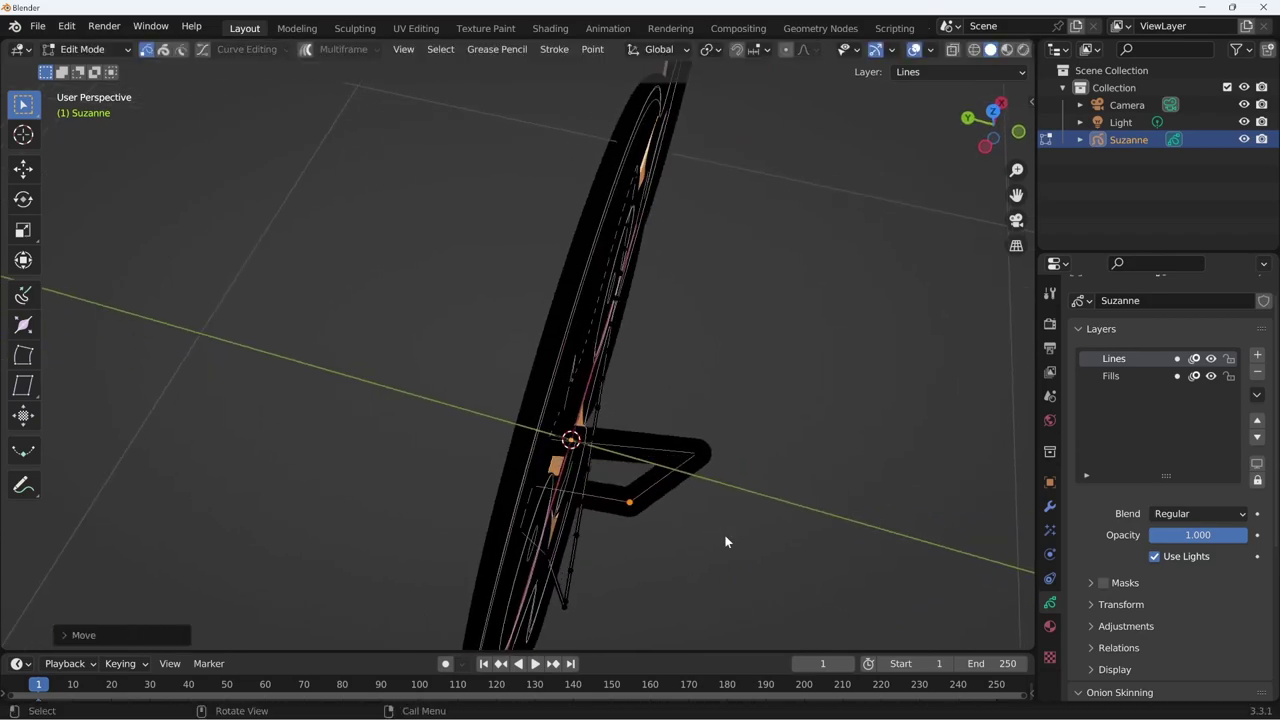
pyautogui.moveTo(723, 537)
pyautogui.mouseDown(button='middle')
pyautogui.moveTo(786, 484)
pyautogui.moveTo(757, 366)
pyautogui.moveTo(651, 434)
pyautogui.moveTo(572, 369)
pyautogui.moveTo(521, 296)
pyautogui.mouseUp(button='middle')
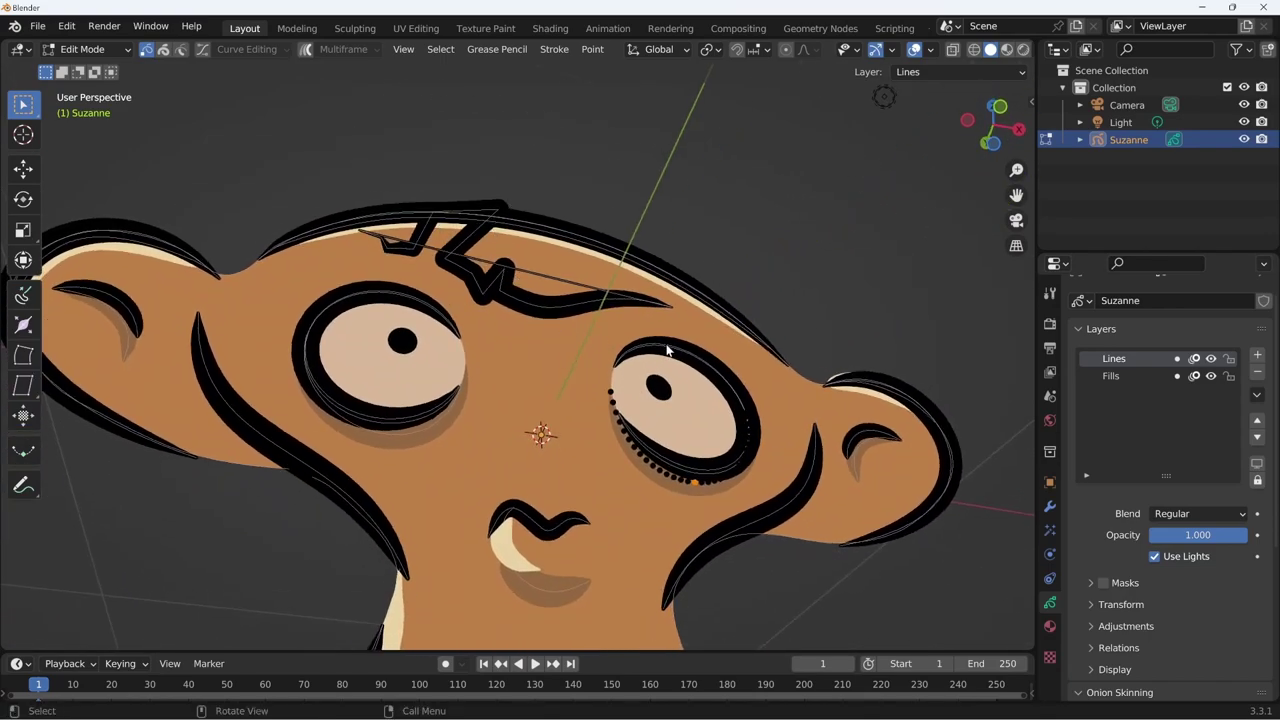
pyautogui.moveTo(670, 351)
pyautogui.mouseDown(button='middle')
pyautogui.moveTo(588, 449)
pyautogui.moveTo(624, 447)
pyautogui.moveTo(610, 452)
pyautogui.mouseUp(button='middle')
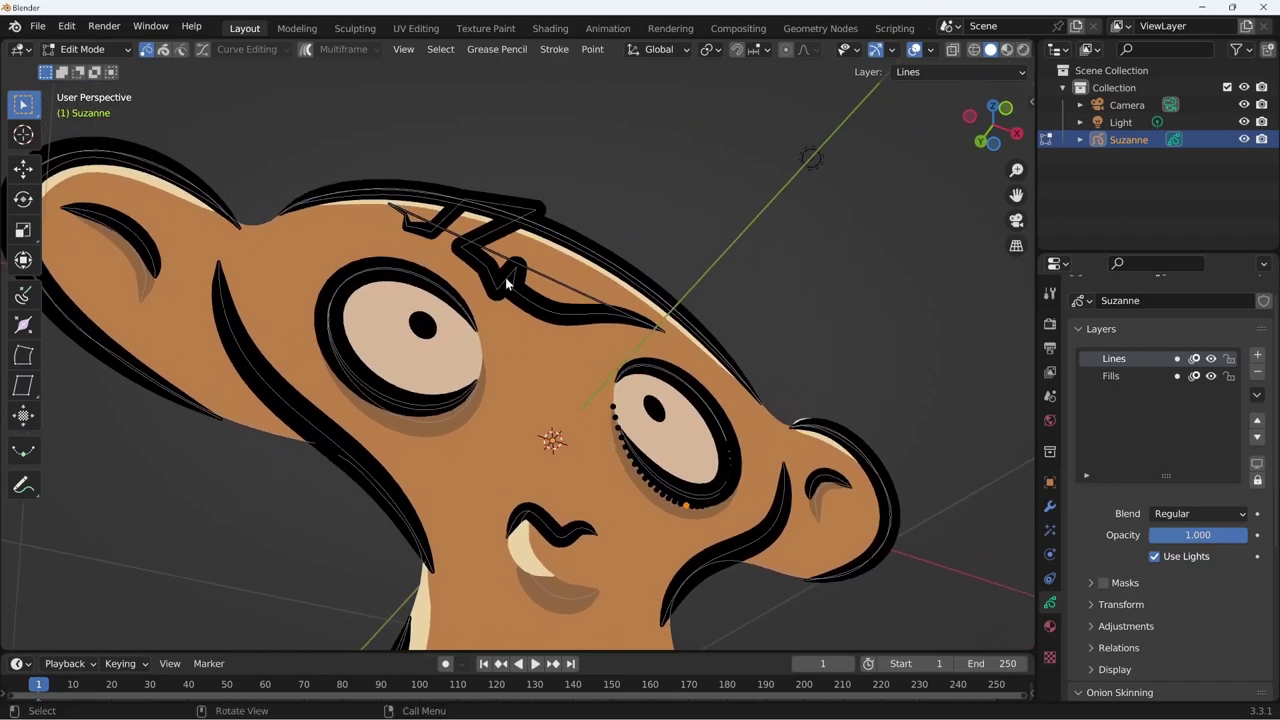
pyautogui.moveTo(608, 398)
pyautogui.mouseDown(button='middle')
pyautogui.moveTo(630, 484)
pyautogui.moveTo(619, 504)
pyautogui.moveTo(584, 455)
pyautogui.mouseUp(button='middle')
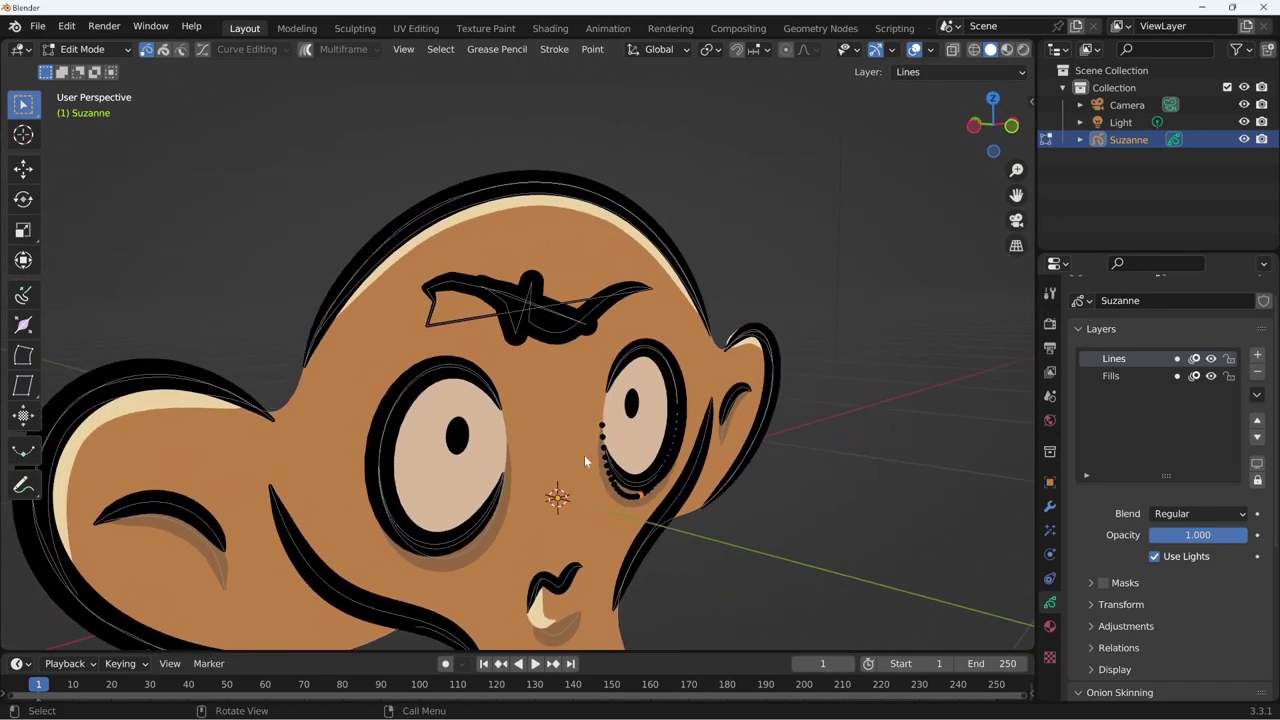
pyautogui.moveTo(638, 303)
pyautogui.mouseDown(button='middle')
pyautogui.moveTo(543, 423)
pyautogui.moveTo(512, 419)
pyautogui.moveTo(550, 442)
pyautogui.moveTo(560, 437)
pyautogui.moveTo(537, 384)
pyautogui.moveTo(520, 458)
pyautogui.mouseUp(button='middle')
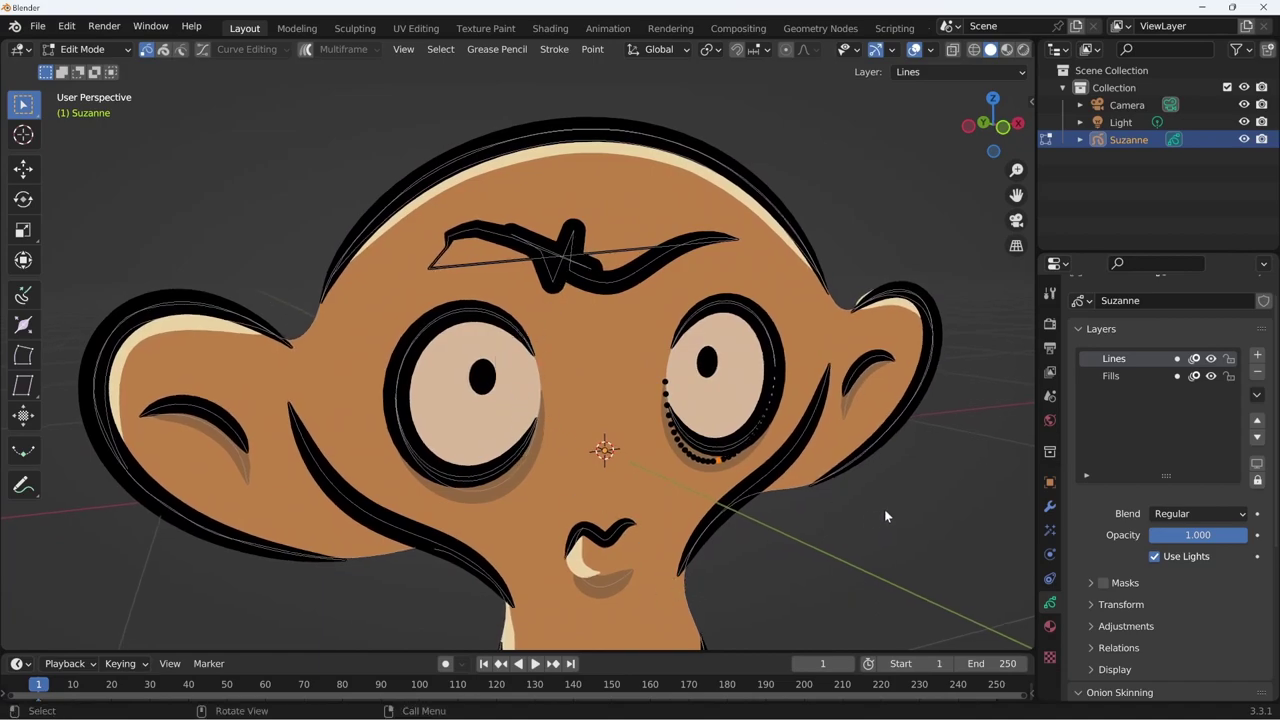
pyautogui.scroll(-2, 816, 513)
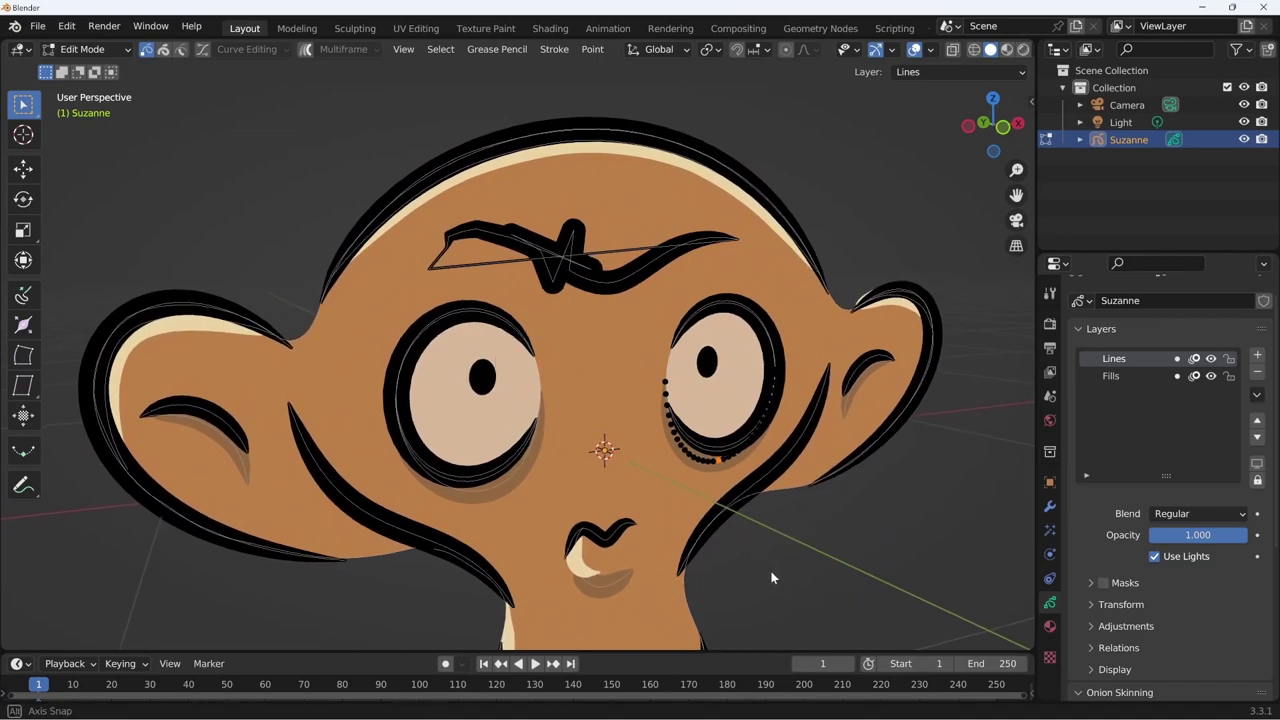
pyautogui.moveTo(816, 513); pyautogui.dragTo(821, 531, button='middle')
pyautogui.scroll(-2, 713, 551)
pyautogui.moveTo(713, 551)
pyautogui.mouseDown(button='middle')
pyautogui.moveTo(668, 507)
pyautogui.moveTo(640, 500)
pyautogui.mouseUp(button='middle')
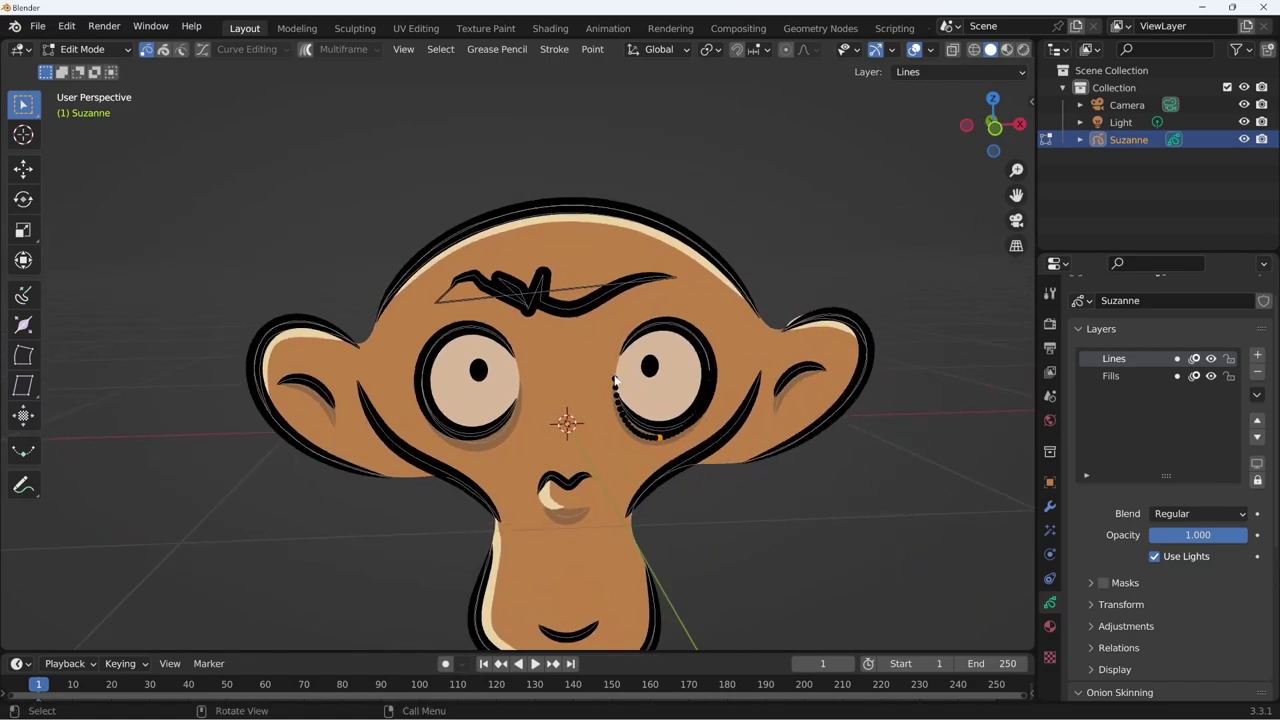
pyautogui.scroll(3, 588, 429)
pyautogui.scroll(1, 604, 287)
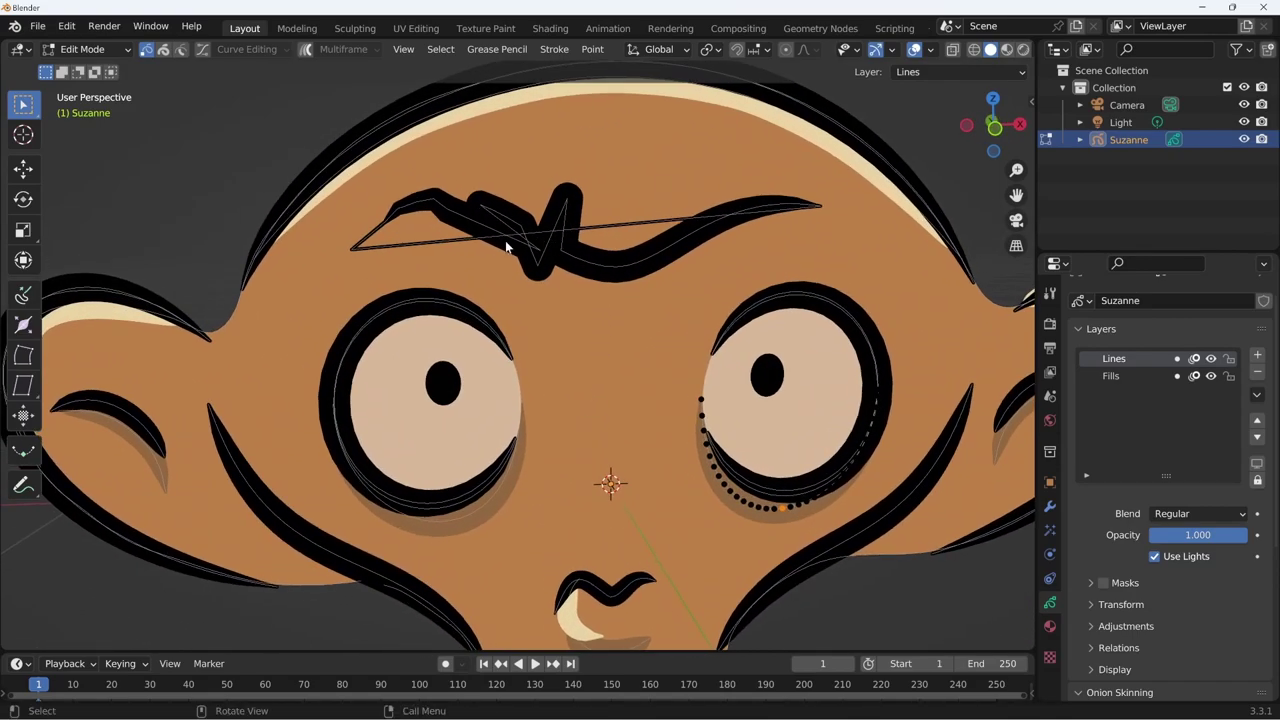